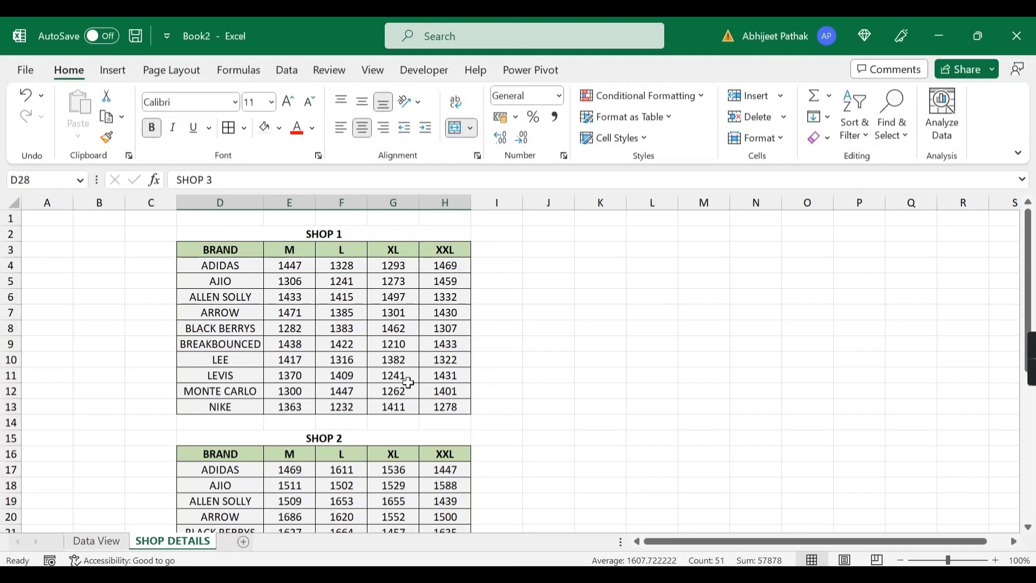
Examine the brand, shop, size and price lookup table on Data View and the shop price tables on SHOP DETAILS
left_click(117, 541)
left_click(209, 290)
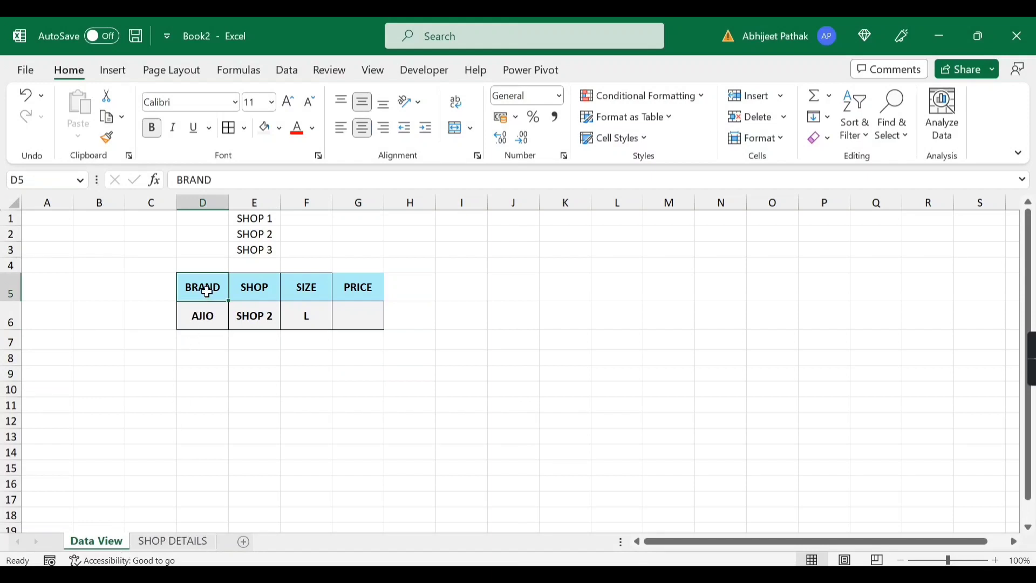
left_click_drag(204, 289, 363, 311)
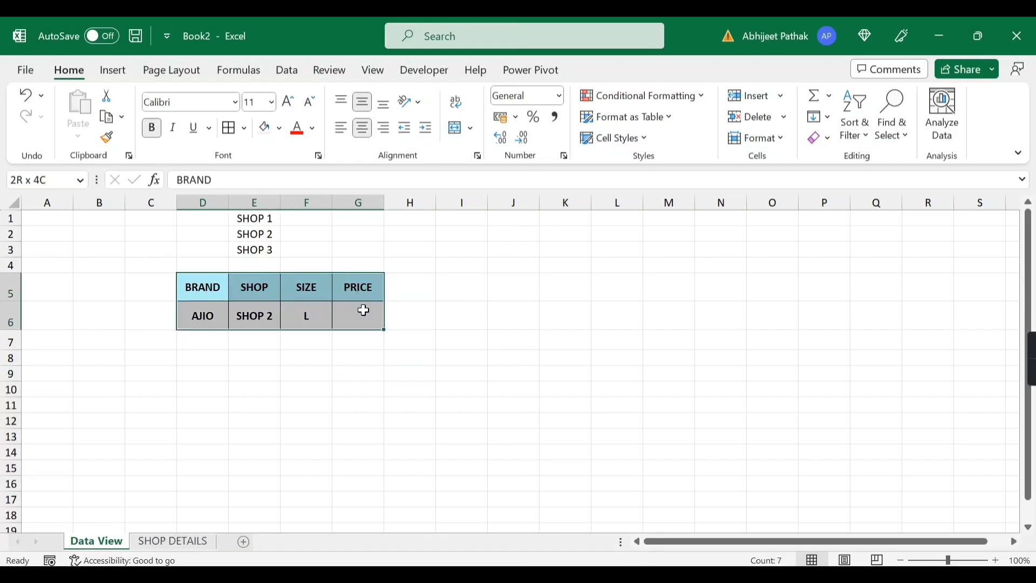
left_click(215, 318)
left_click(265, 312)
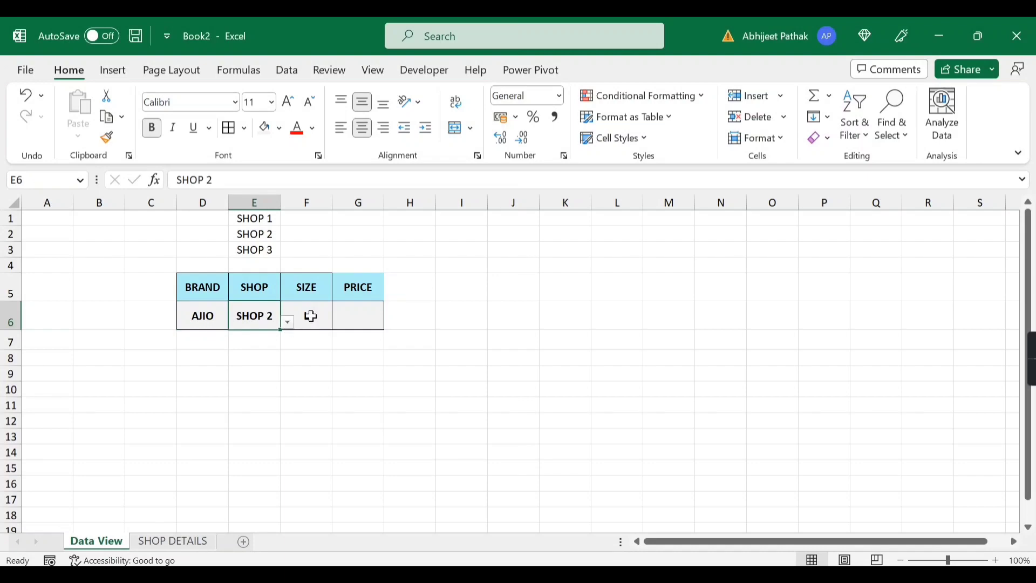
left_click(309, 316)
left_click(353, 321)
left_click(175, 542)
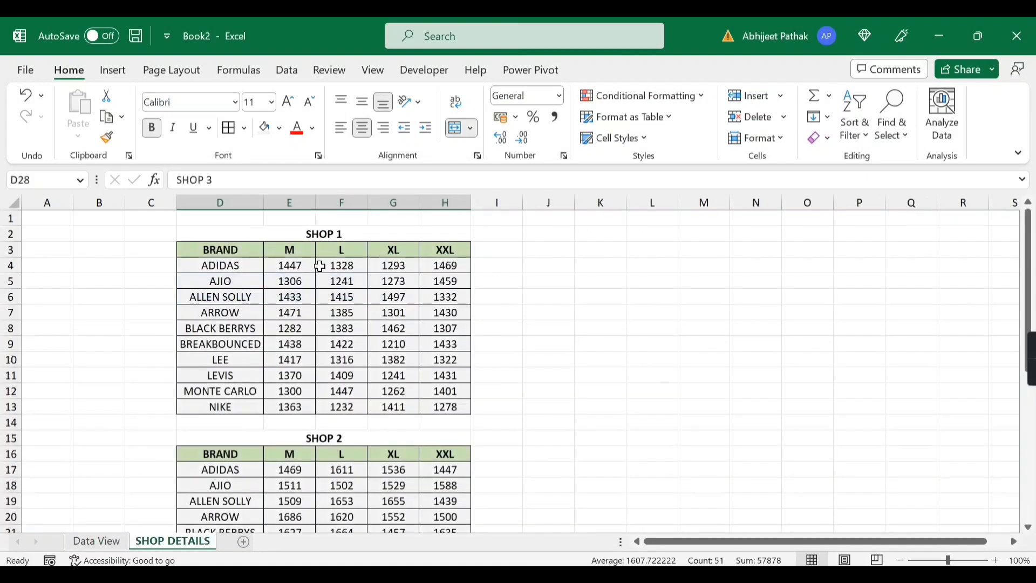
scroll(362, 318, "down", 4)
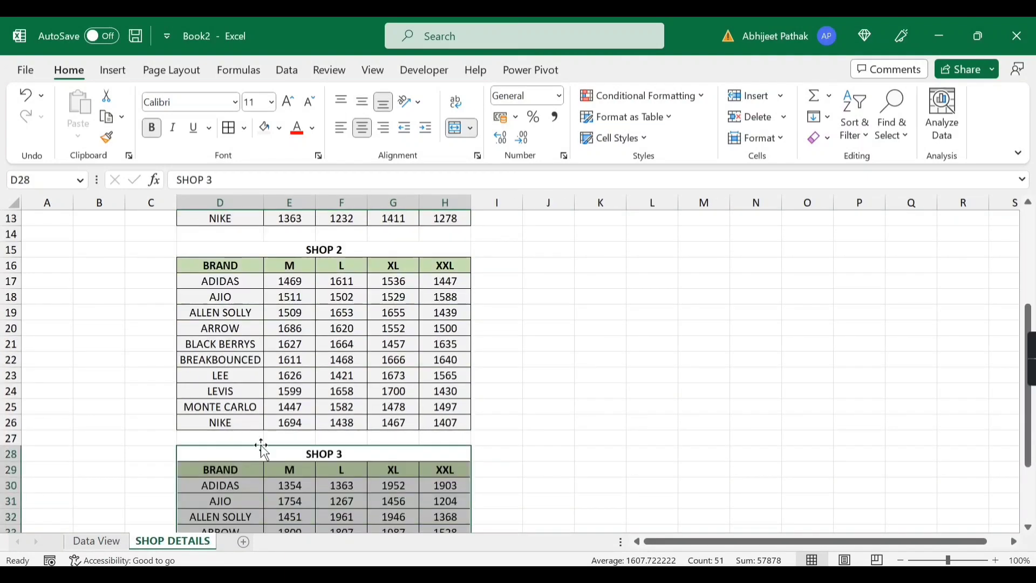
Apply thick outside borders to the PRICE header cell G5 on the Data View sheet
left_click(99, 541)
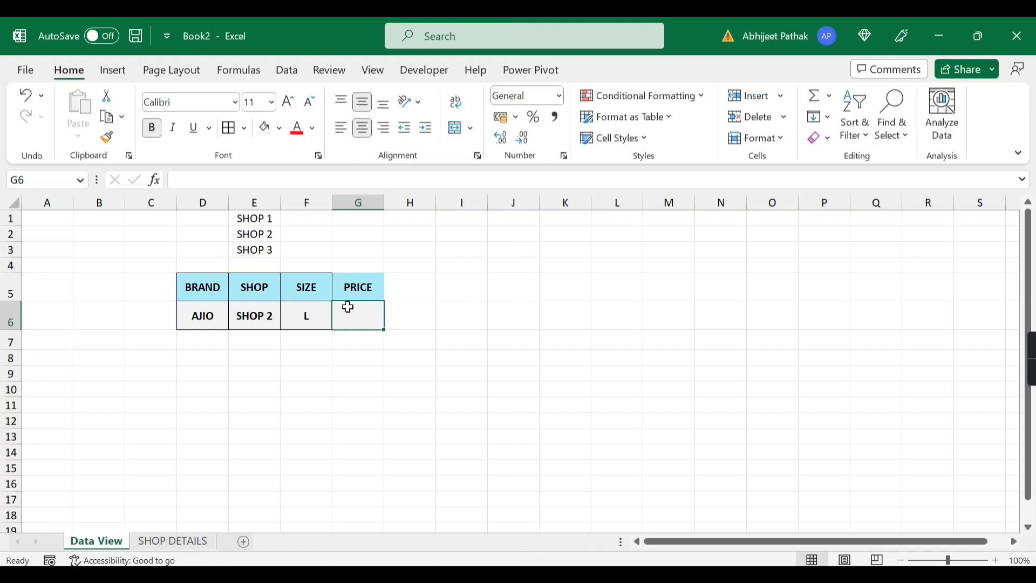
left_click(348, 286)
left_click(246, 130)
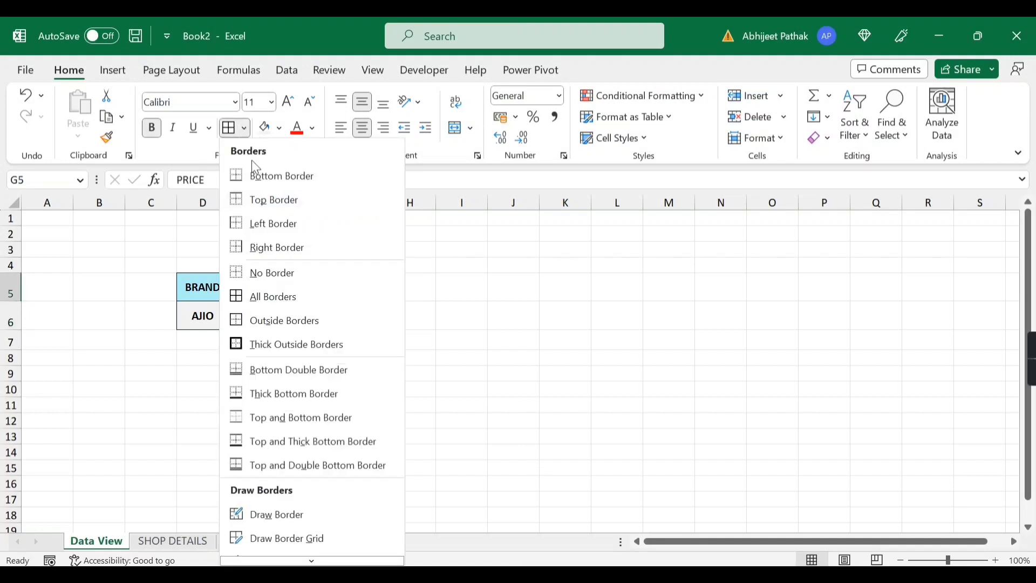
left_click(262, 349)
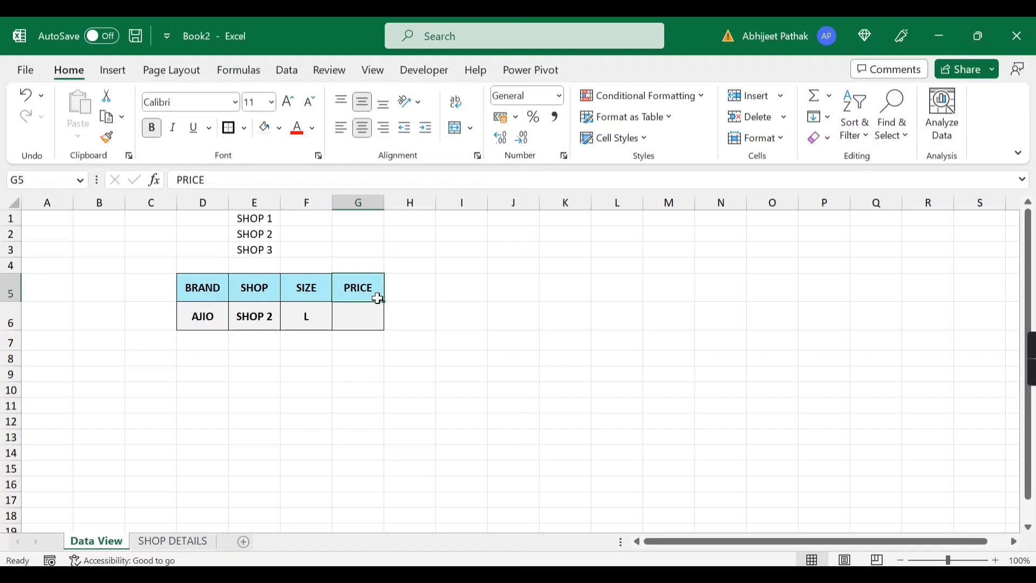
left_click(410, 315)
left_click(471, 320)
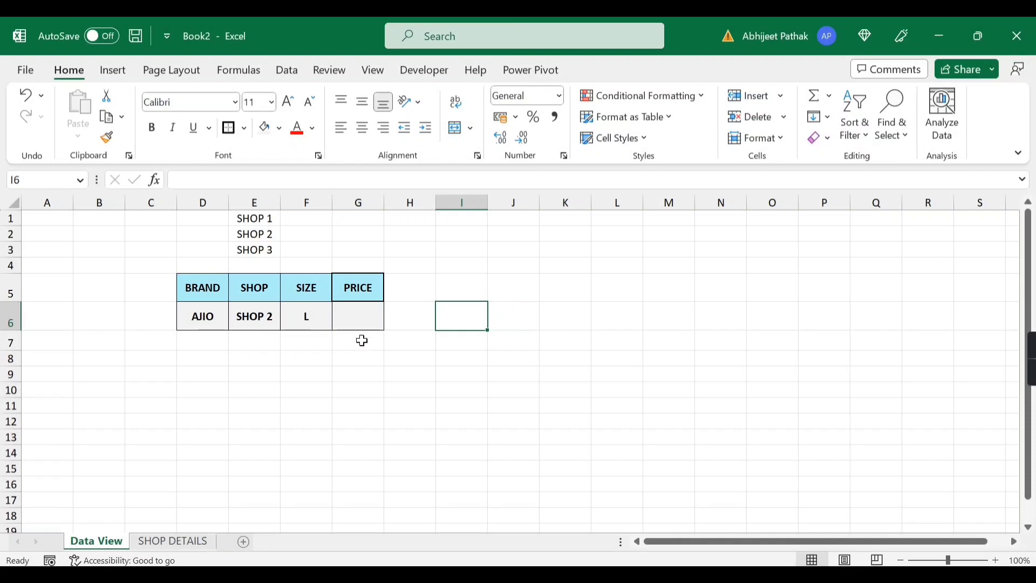
Examine the choices offered in the brand, shop and size drop-down cells D6, E6 and F6
left_click(205, 319)
left_click(235, 322)
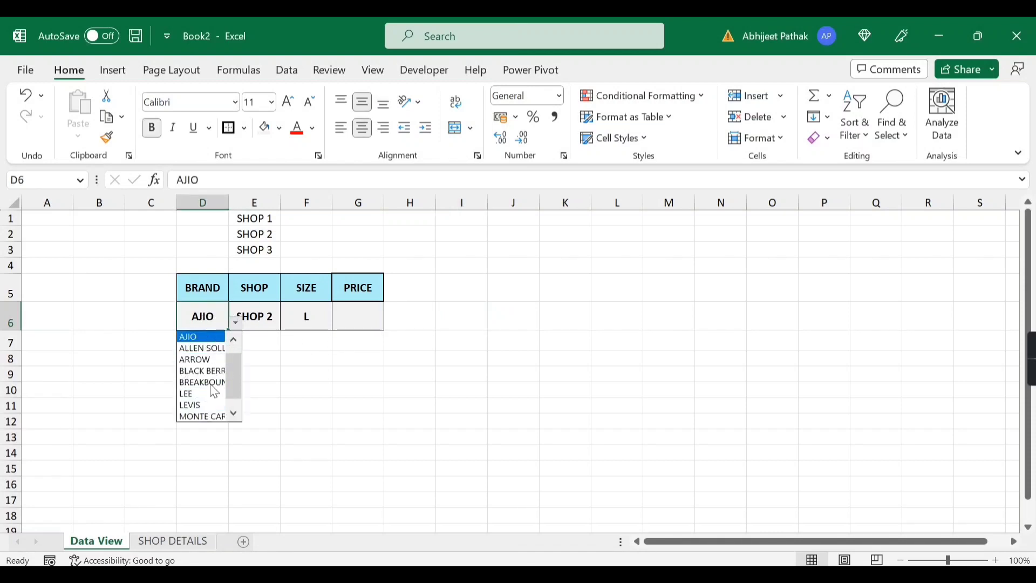
left_click(211, 317)
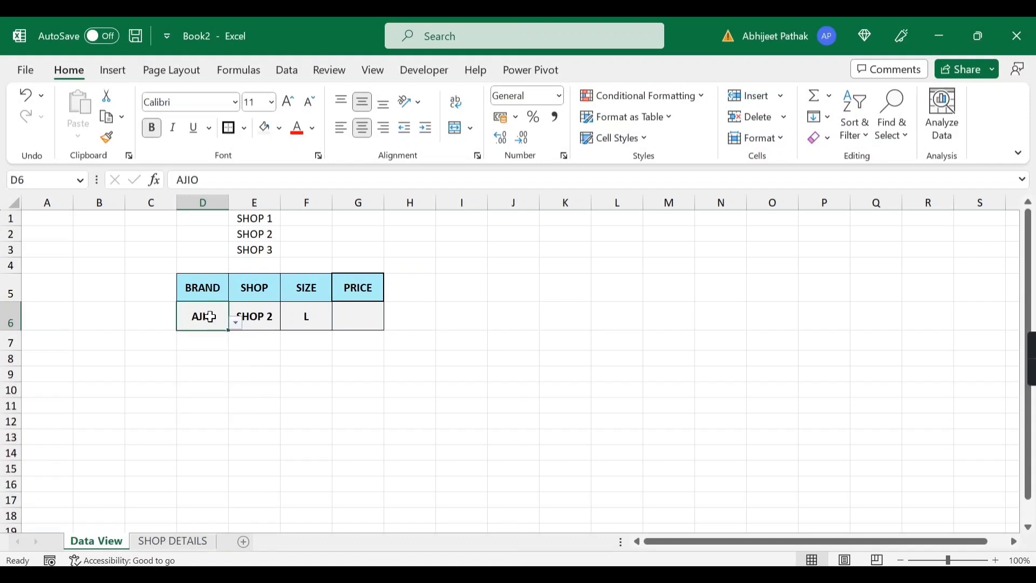
left_click(269, 318)
left_click(287, 322)
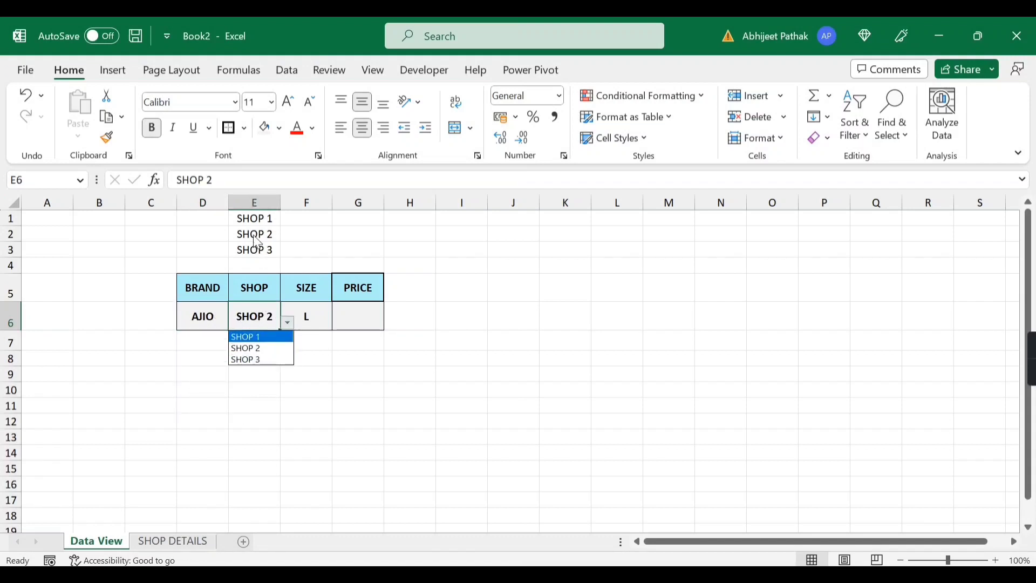
left_click(264, 314)
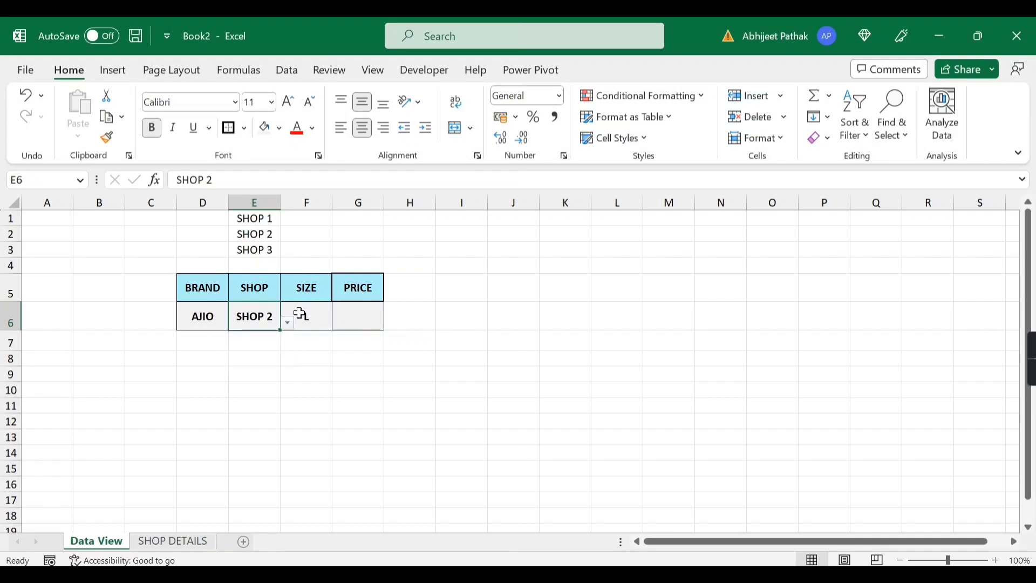
left_click(303, 314)
left_click(339, 323)
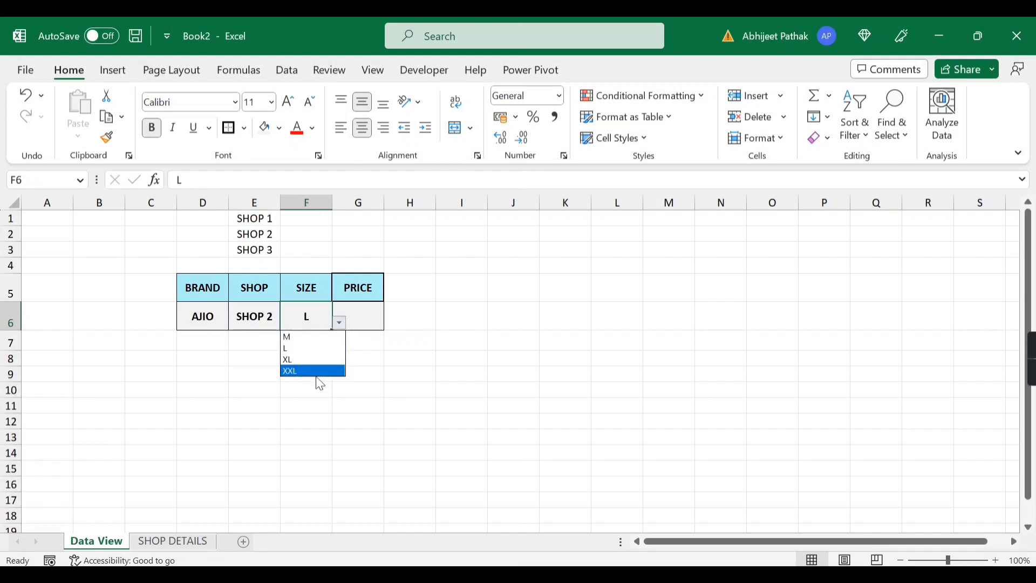
left_click(306, 311)
left_click(337, 323)
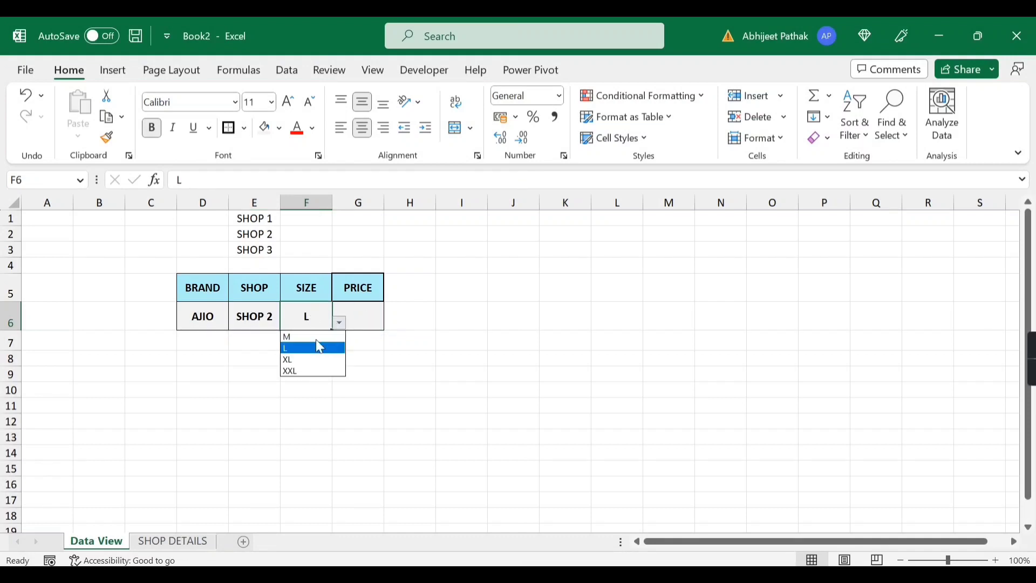
left_click(367, 315)
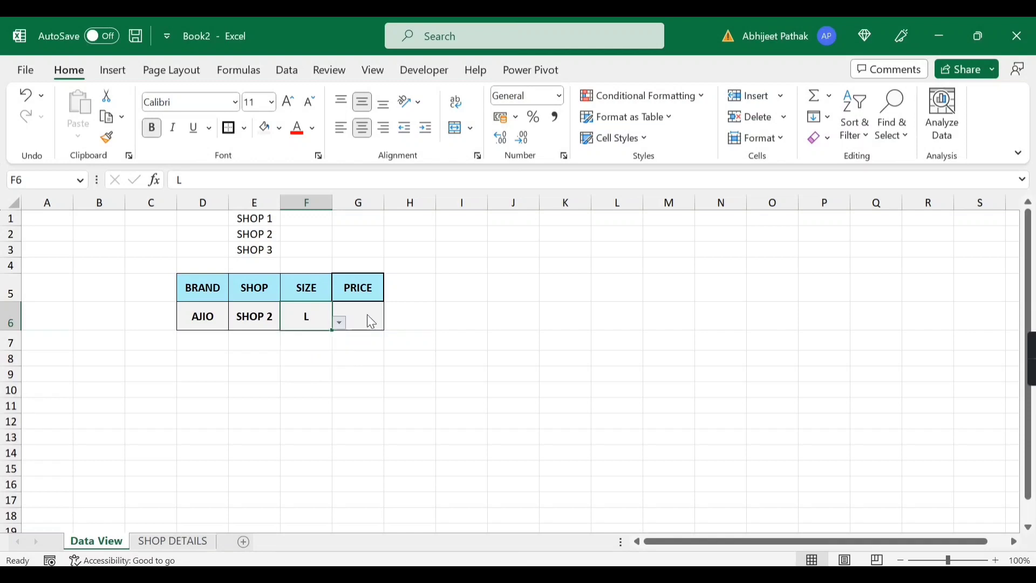
Start an INDEX formula in cell I6 with the SHOP 1 table, 'SHOP DETAILS'!D3:H13, as the first reference area
left_click(463, 317)
type("=INDEX((")
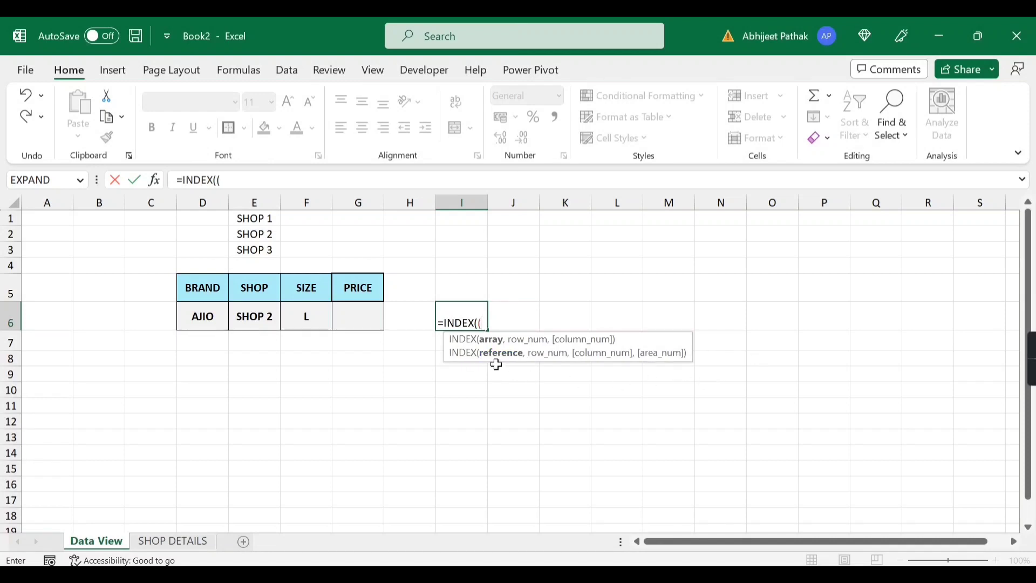
left_click(173, 541)
scroll(313, 324, "up", 5)
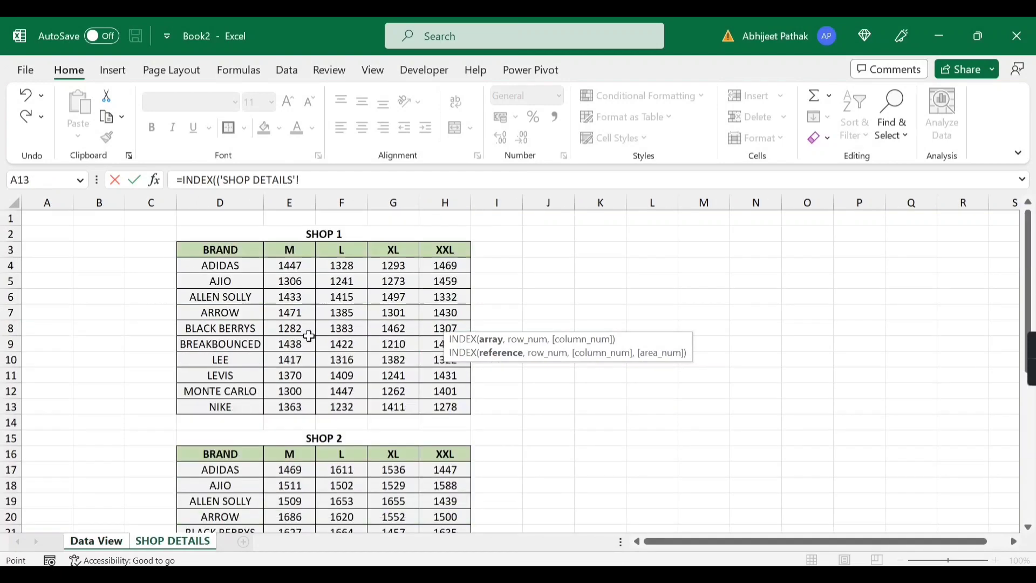
left_click_drag(246, 249, 453, 407)
type(",")
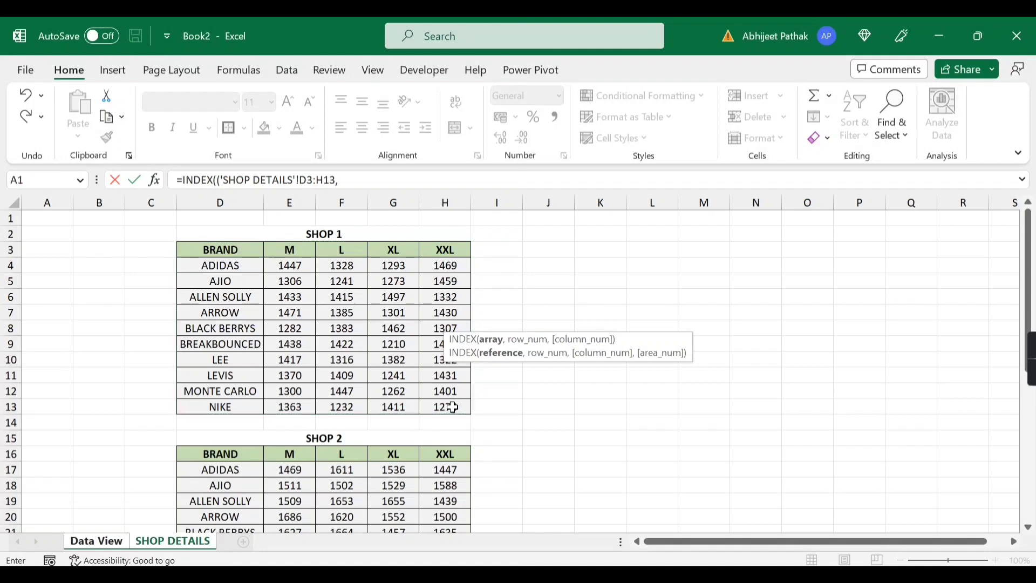
Add the SHOP 2 range D16:H26 and SHOP 3 range D29:H39 to the INDEX reference and close the reference group
scroll(313, 389, "down", 3)
left_click_drag(219, 345, 434, 507)
type(",")
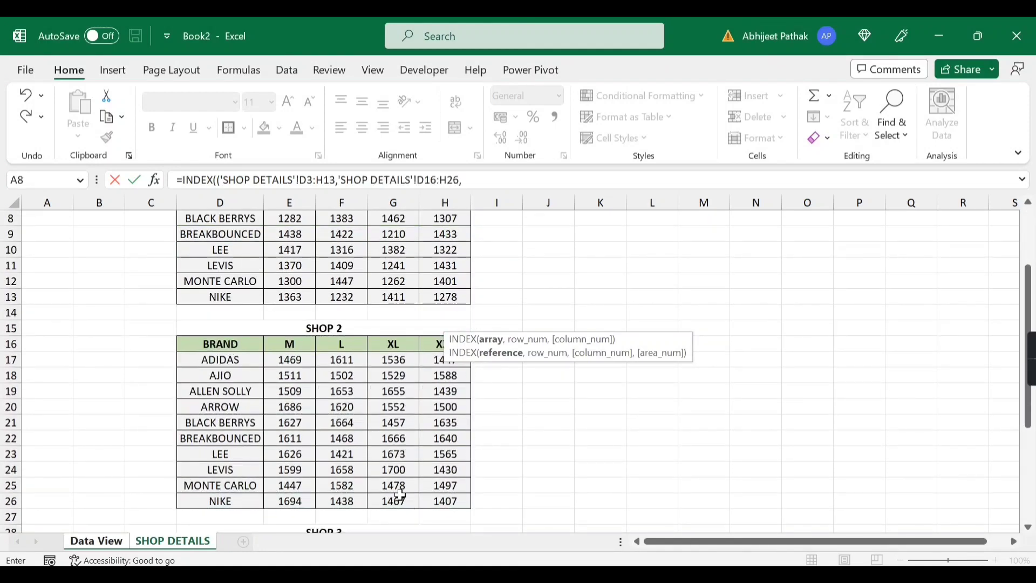
scroll(266, 436, "down", 3)
left_click_drag(241, 395, 449, 504)
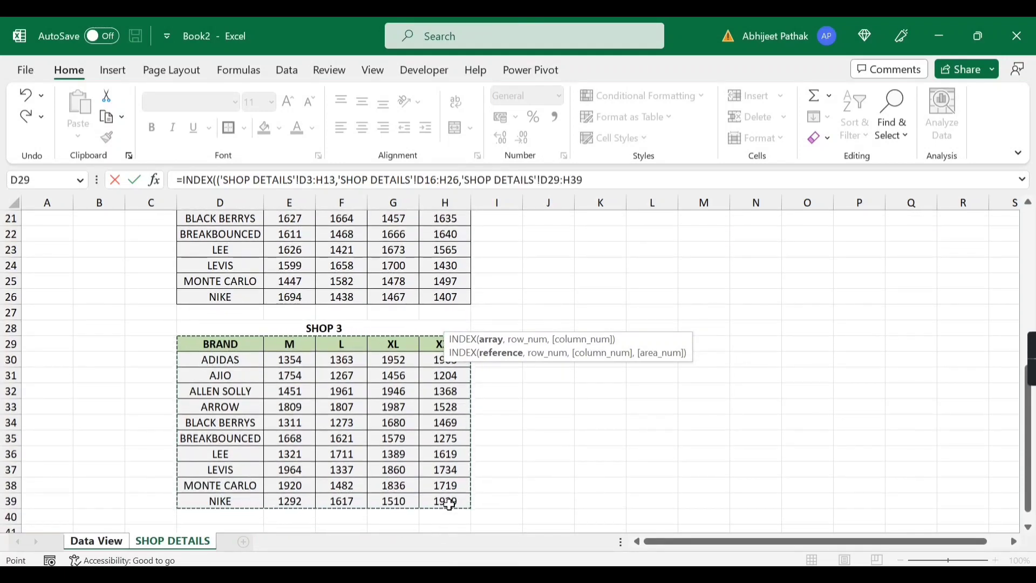
type("),")
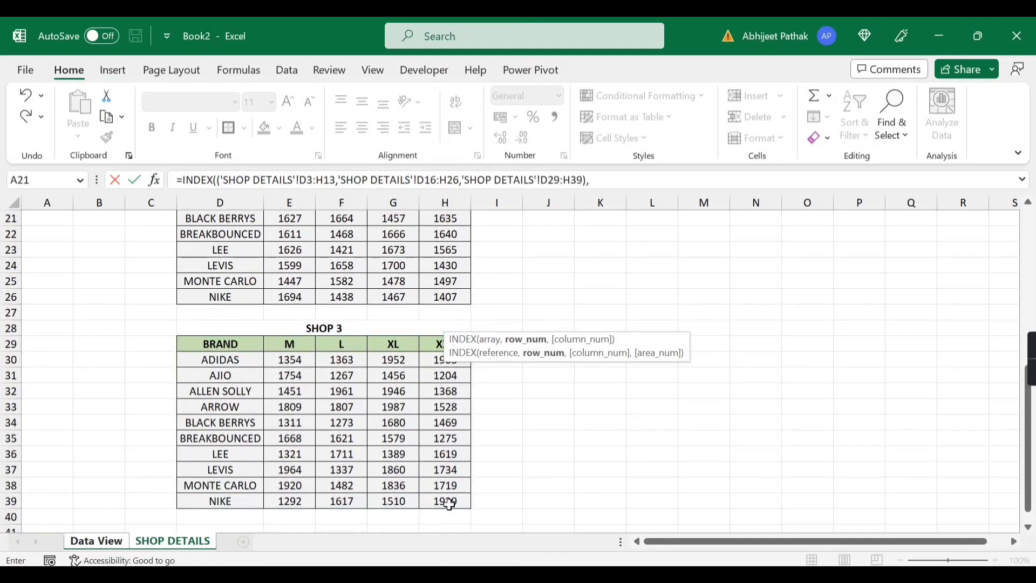
Add a MATCH for the row number, looking up 'Data View'!D6 in the SHOP 1 brand column 'SHOP DETAILS'!D3:D13
type("MATCH")
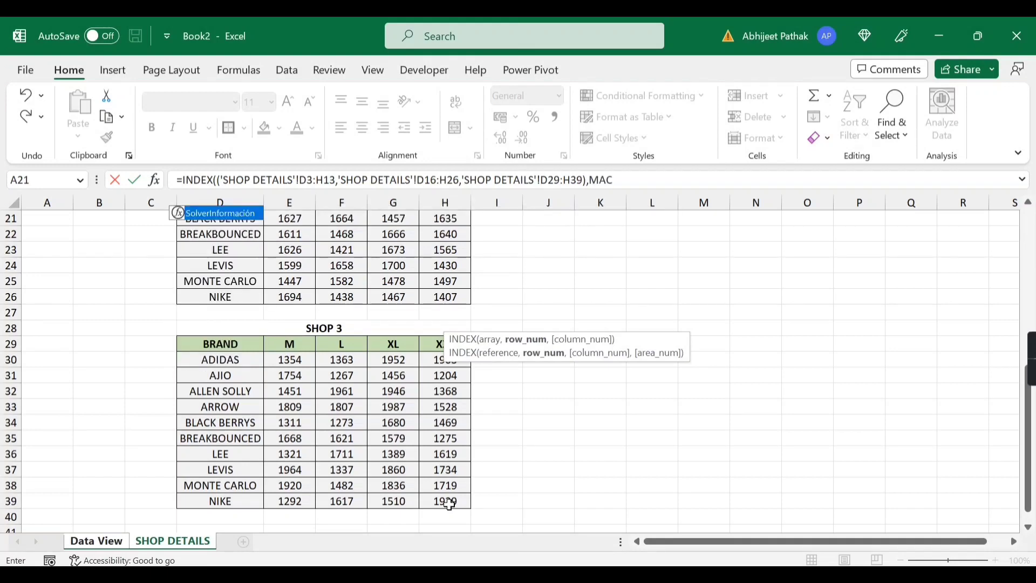
type("(")
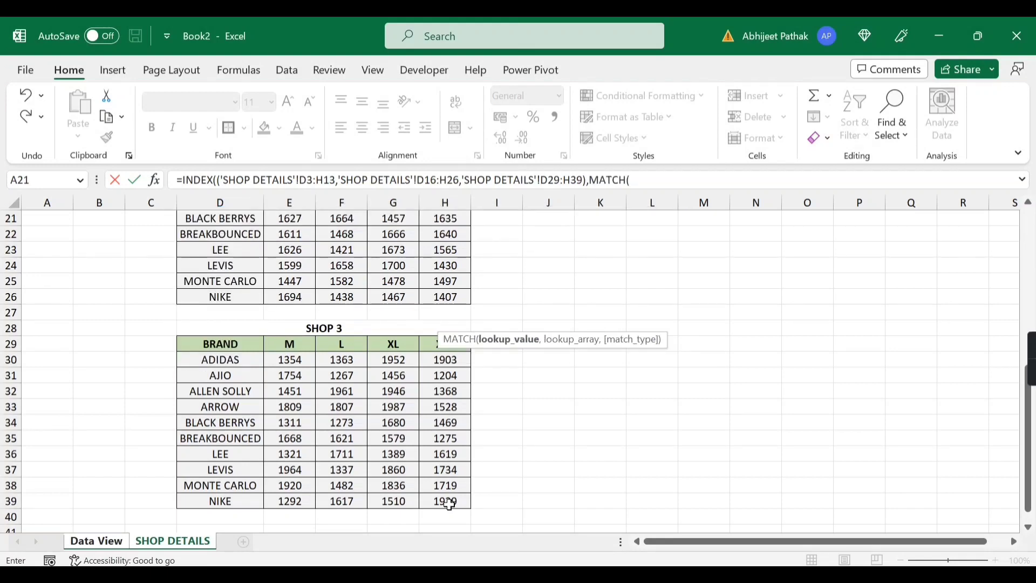
left_click(106, 543)
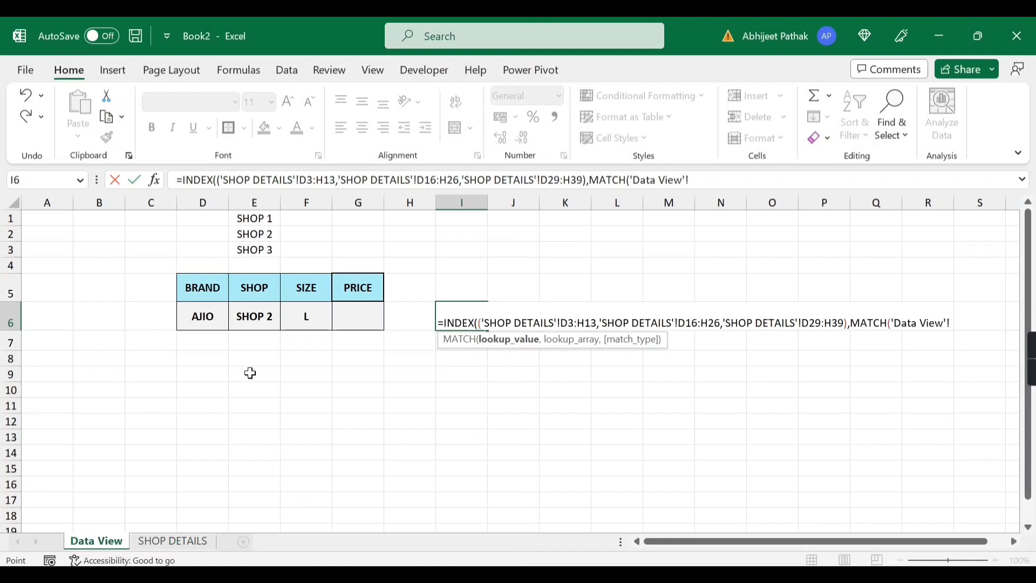
left_click(205, 314)
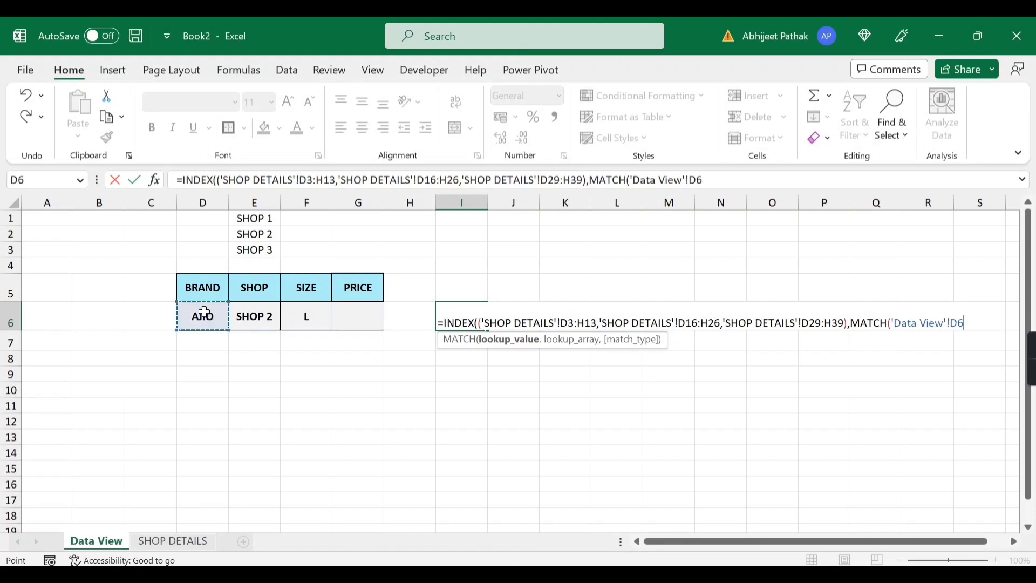
type(",")
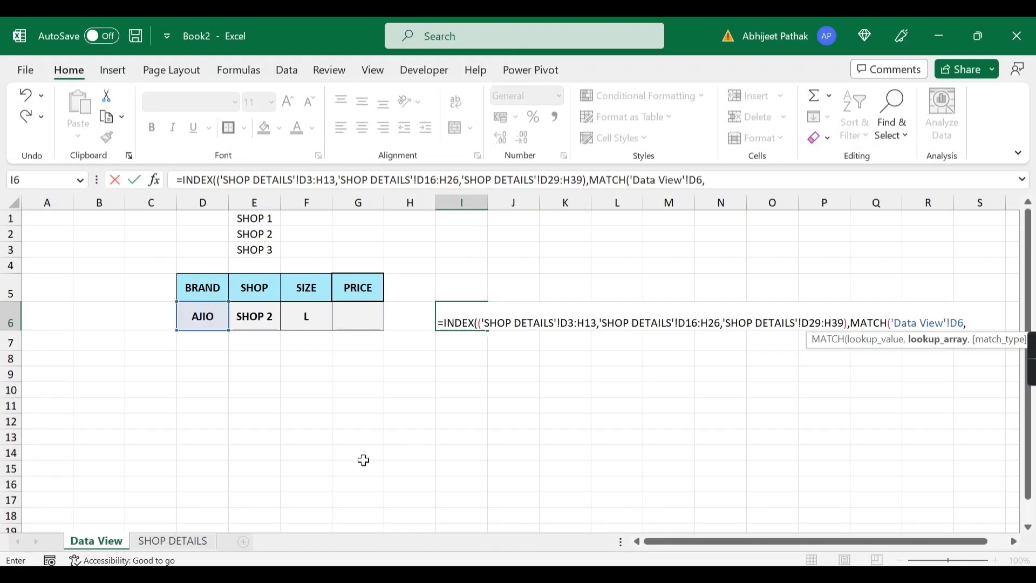
left_click(176, 541)
scroll(231, 291, "up", 7)
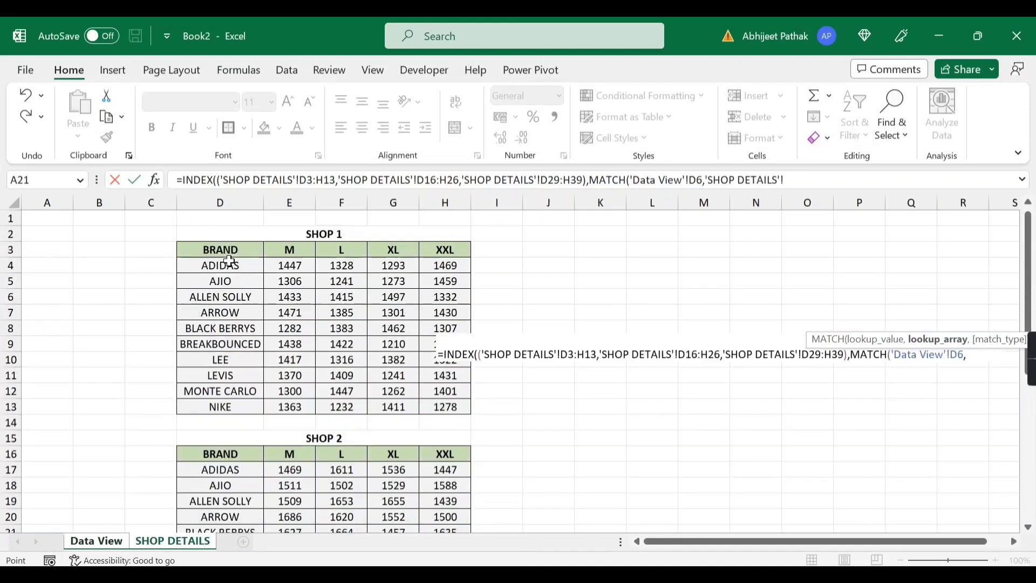
left_click_drag(231, 257, 238, 405)
Compare the order of the brands across the SHOP 1, SHOP 2 and SHOP 3 tables
scroll(214, 375, "down", 2)
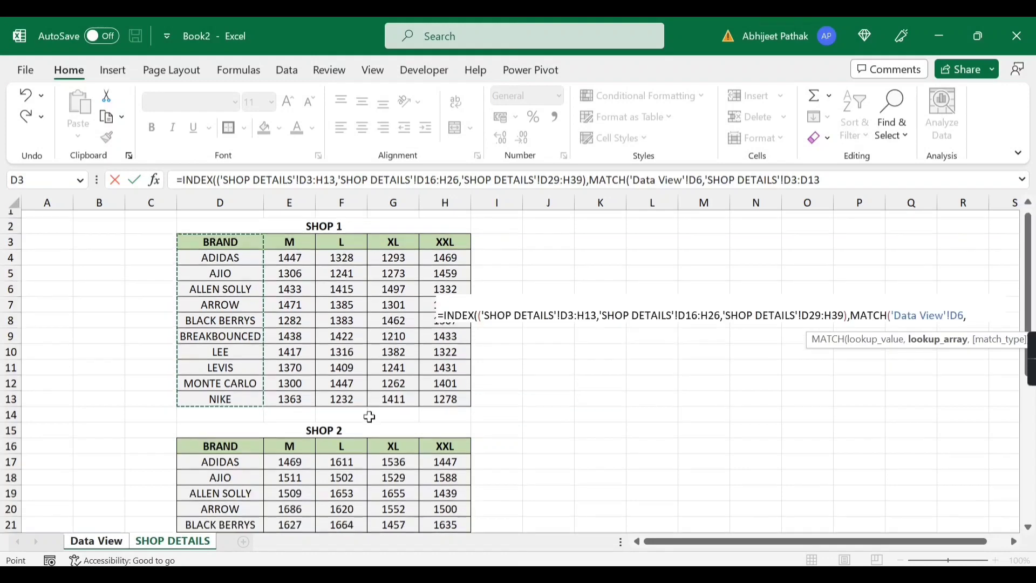
scroll(267, 385, "down", 2)
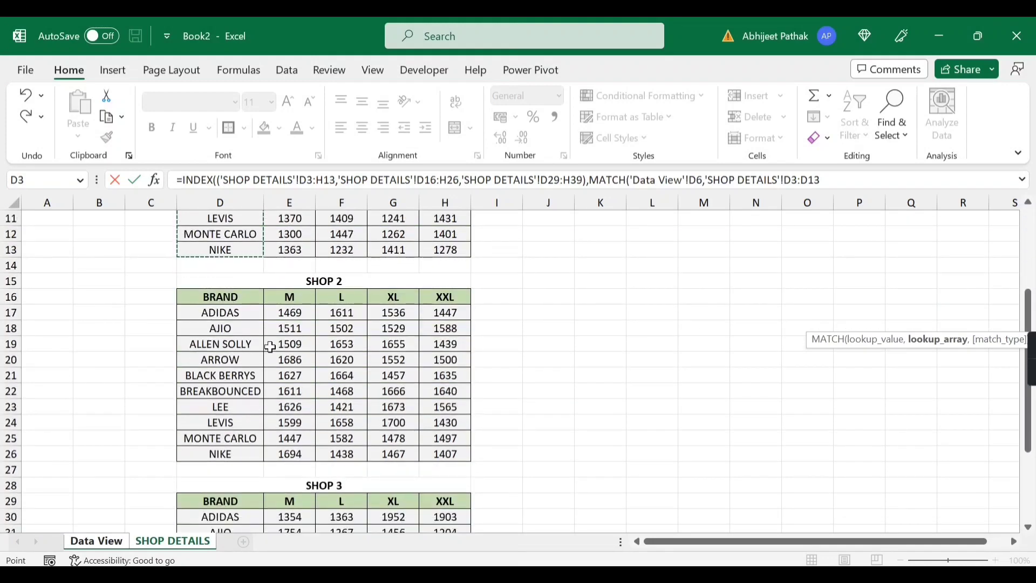
scroll(231, 317, "down", 2)
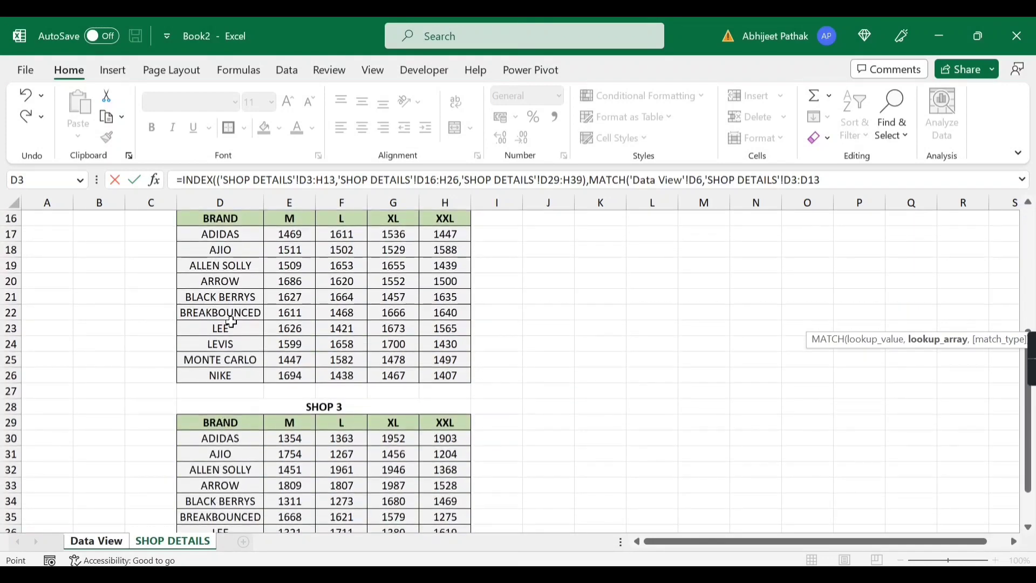
scroll(232, 423, "down", 2)
scroll(238, 303, "up", 6)
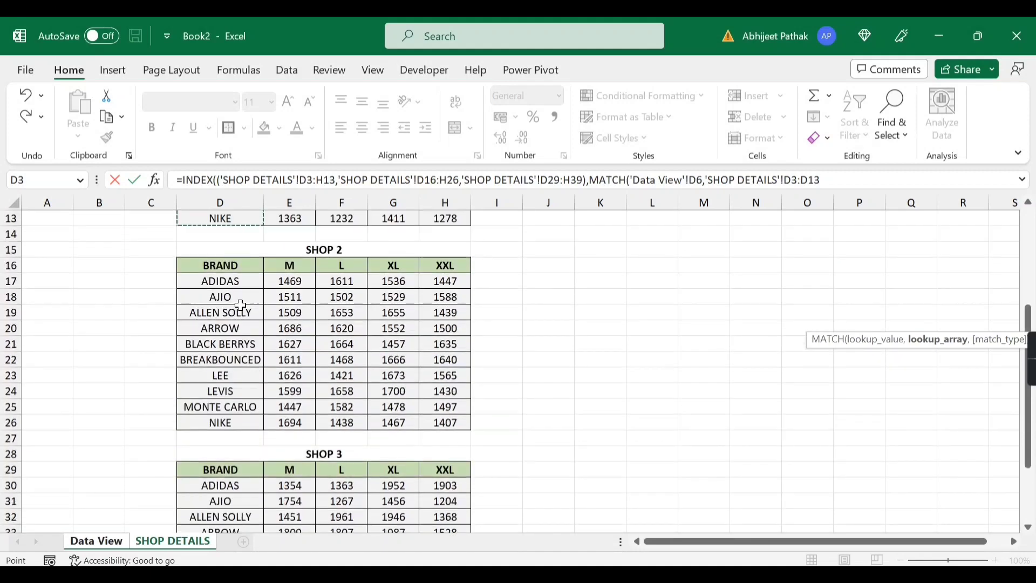
scroll(246, 275, "up", 2)
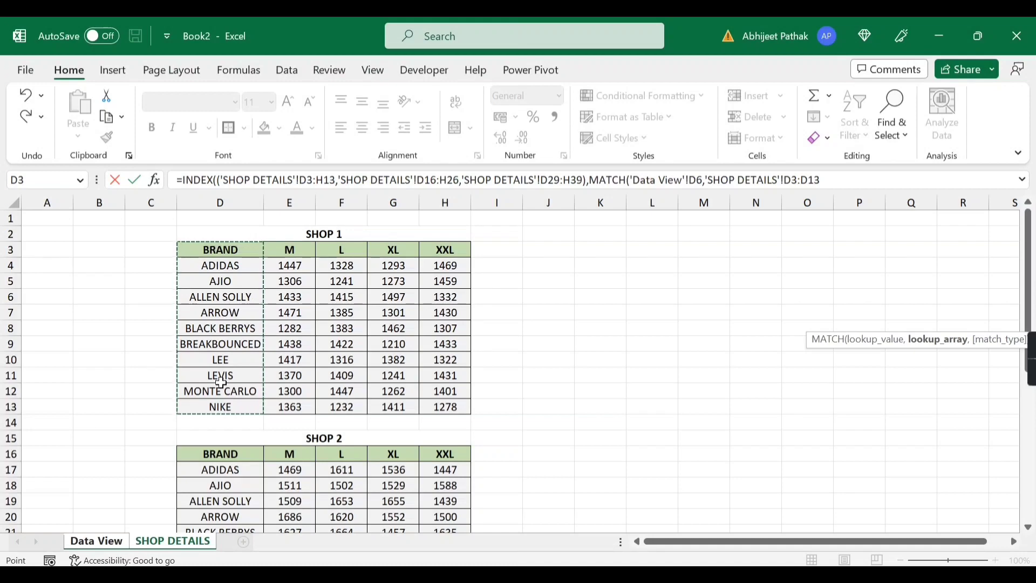
scroll(225, 469, "down", 1)
scroll(235, 458, "up", 1)
scroll(254, 448, "down", 5)
scroll(254, 459, "down", 2)
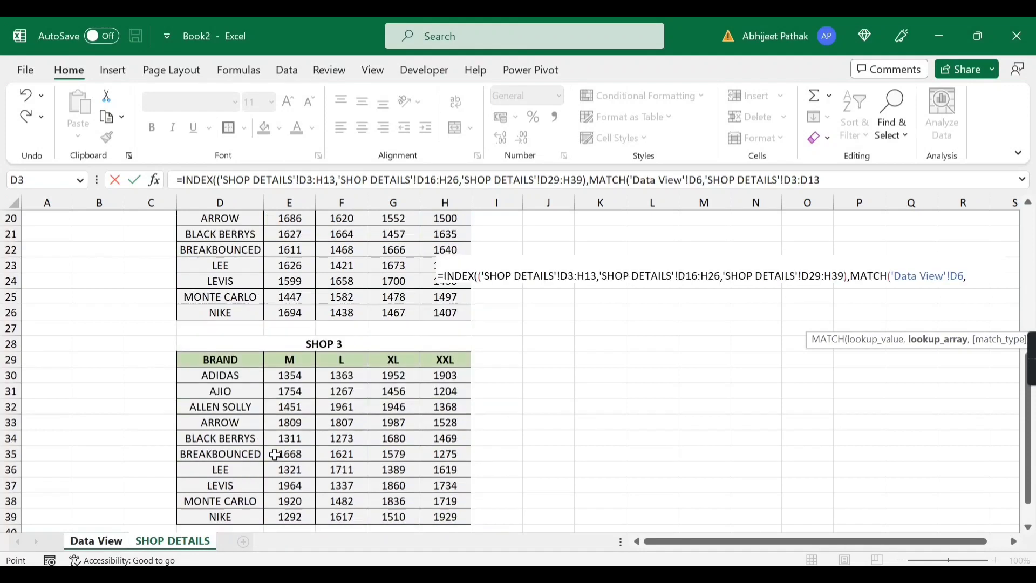
scroll(366, 394, "up", 7)
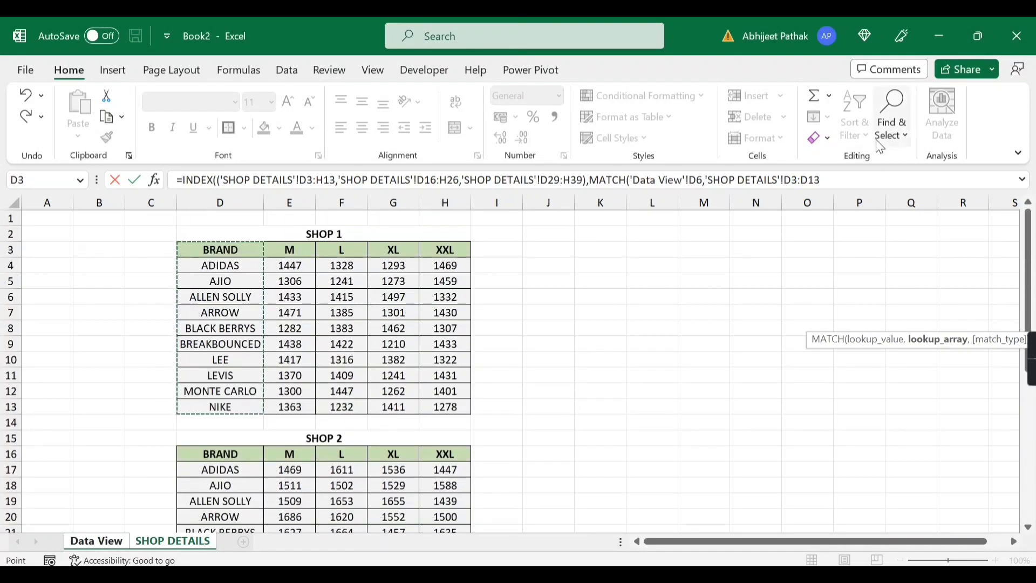
Complete the row-number MATCH in the INDEX formula with match type 0 for an exact match
left_click(844, 178)
type(",0")
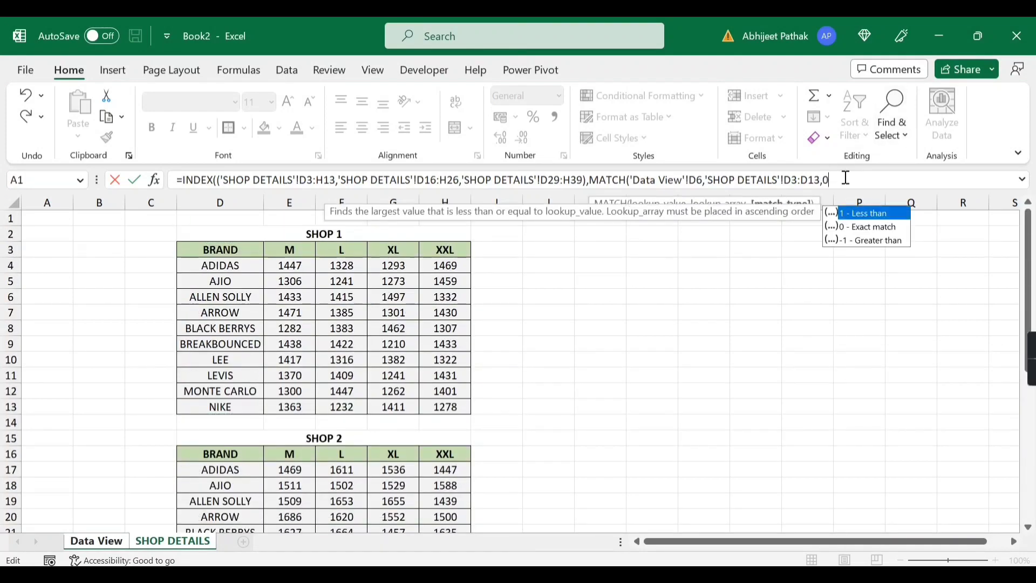
type("),")
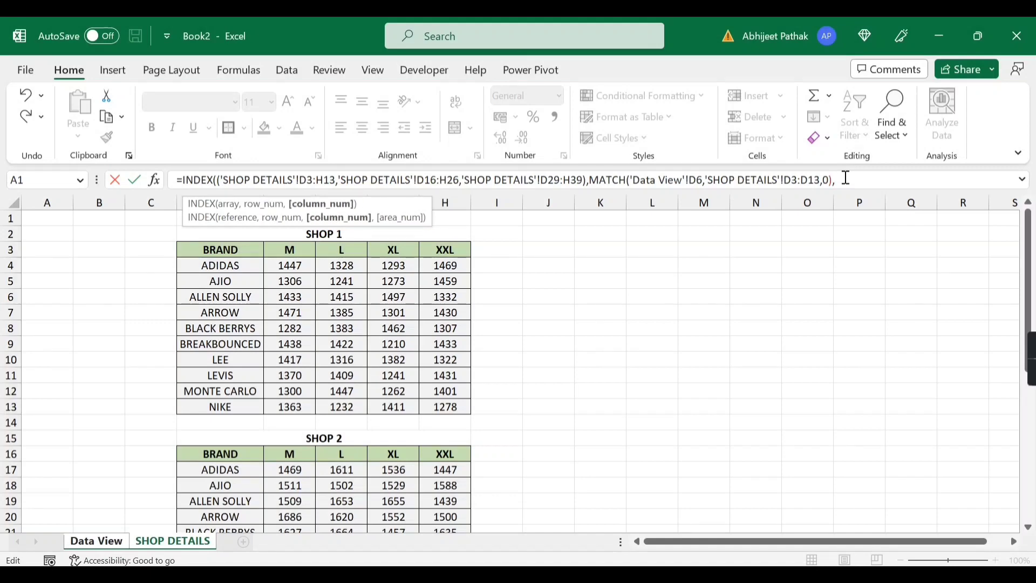
Add a MATCH for the column number, looking up 'Data View'!F6 in the header row 'SHOP DETAILS'!D3:H3 with exact match 0
type("MATCH")
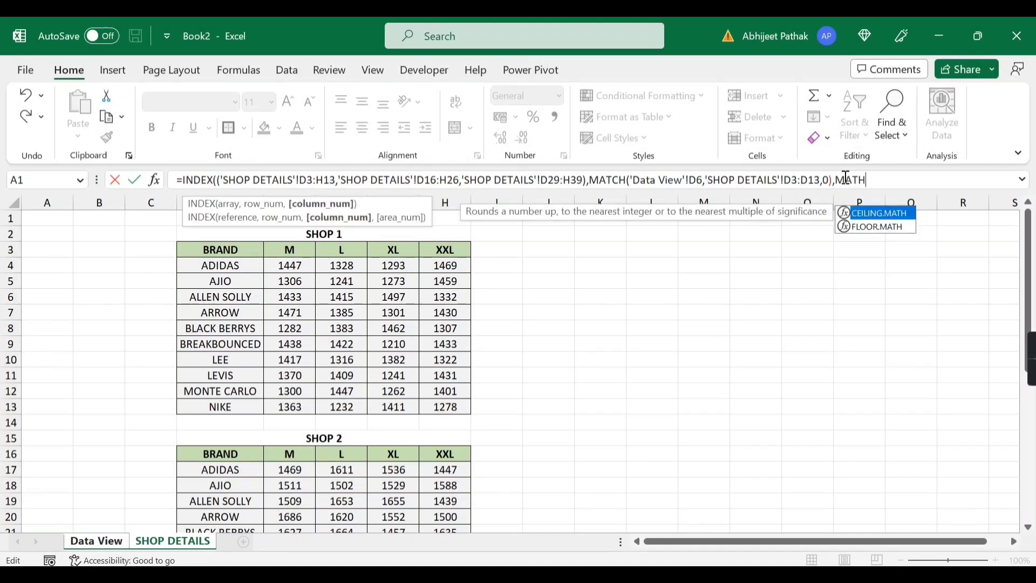
type("(")
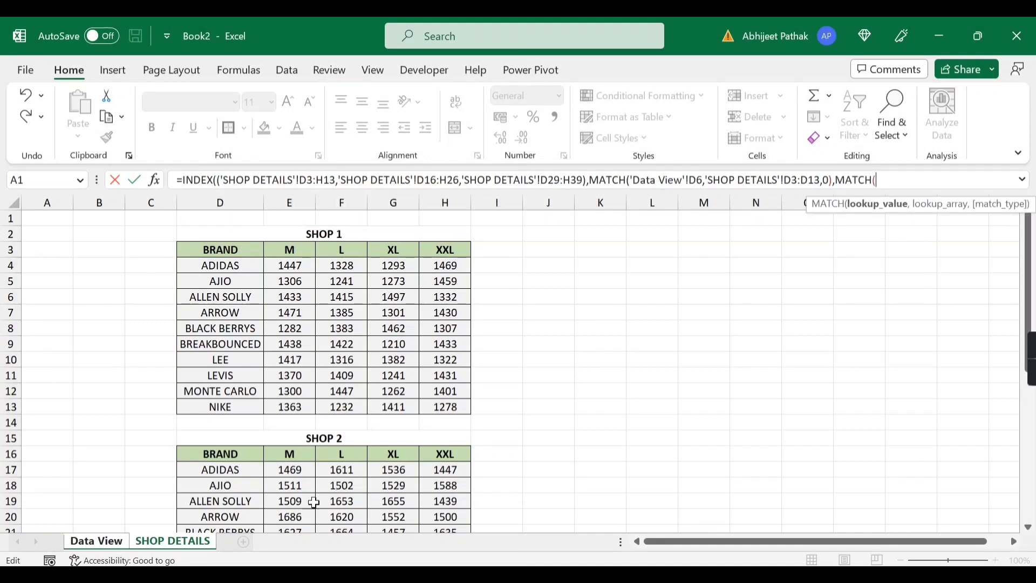
left_click(120, 543)
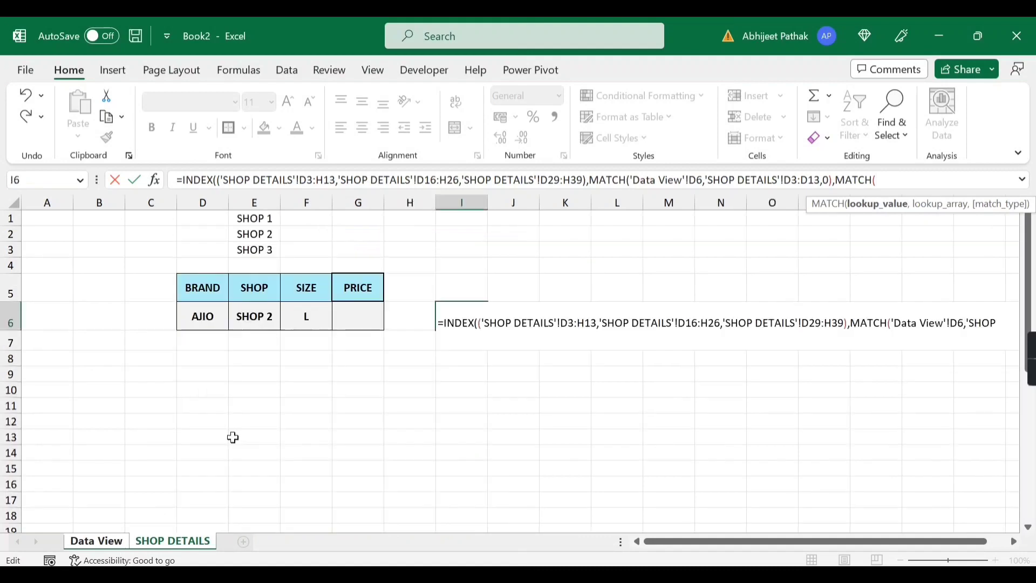
left_click(303, 319)
type(",")
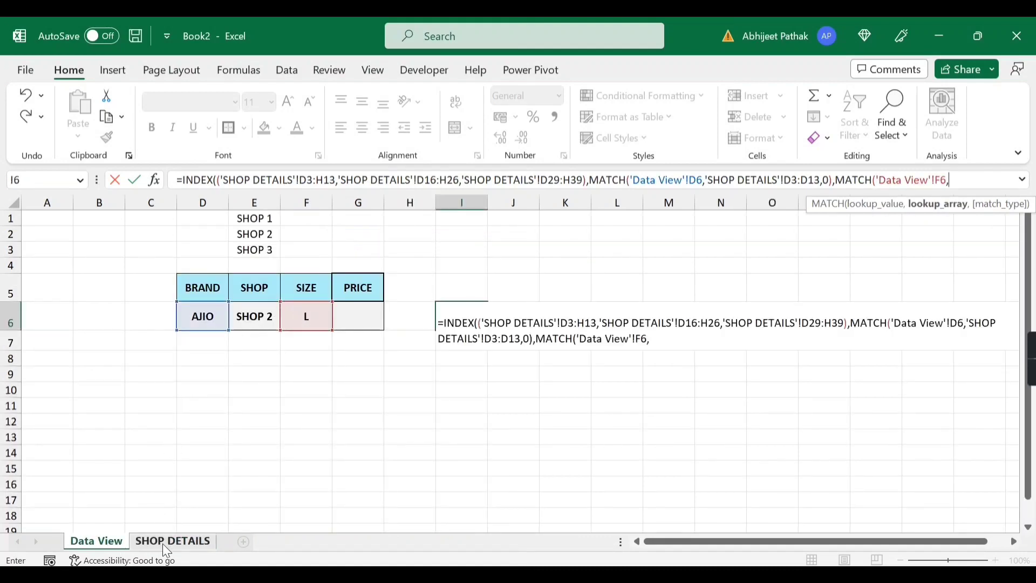
left_click(166, 541)
left_click_drag(233, 249, 461, 249)
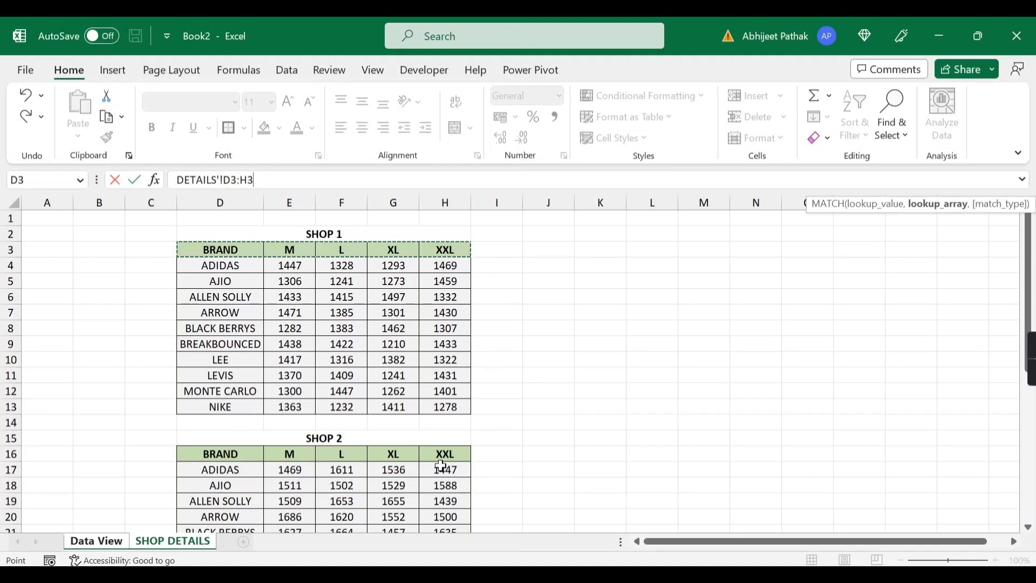
type(",0)")
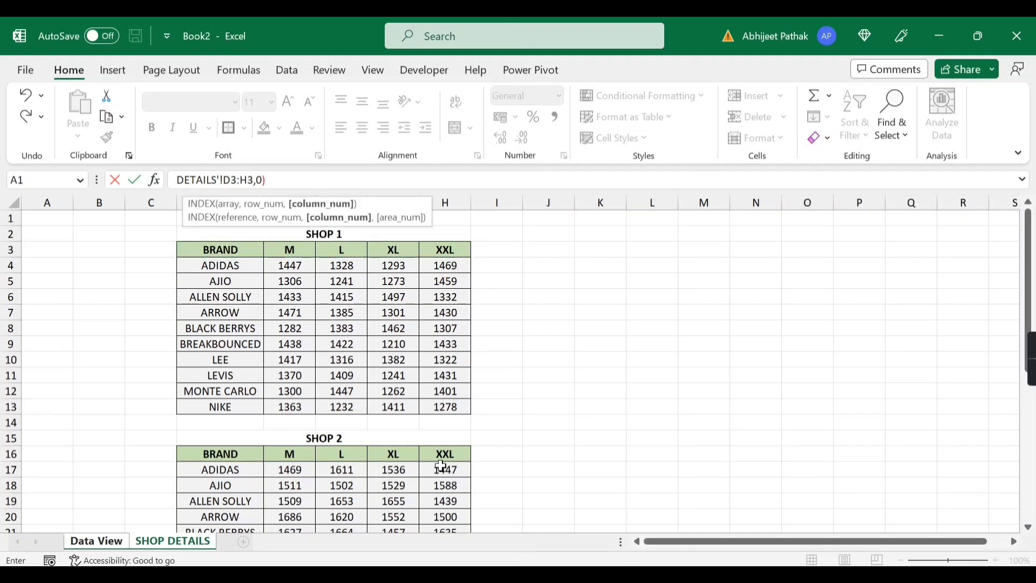
type(",")
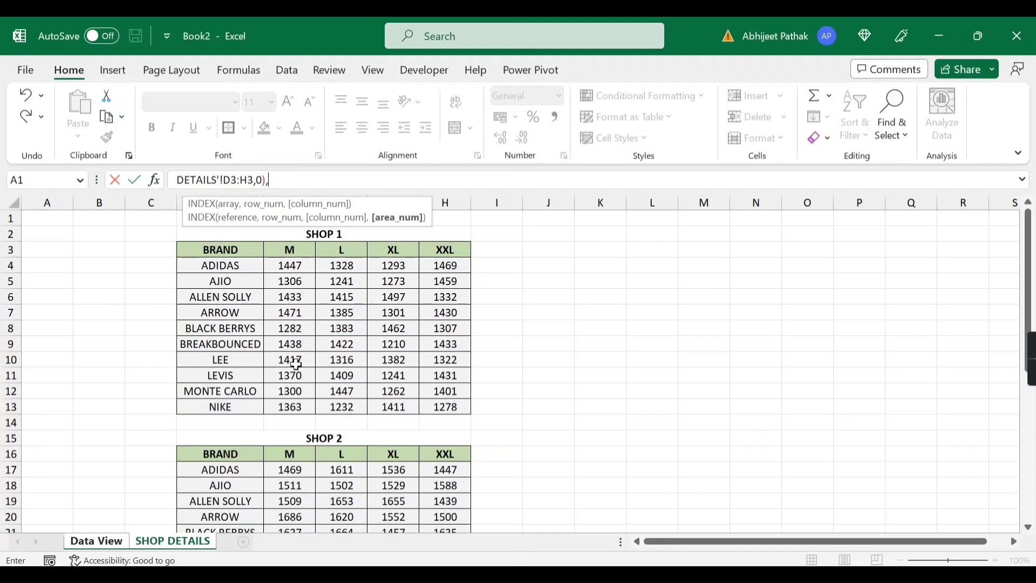
Set the INDEX area number to 1 for the SHOP 1 table and enter the formula
scroll(348, 433, "down", 1)
scroll(346, 471, "down", 3)
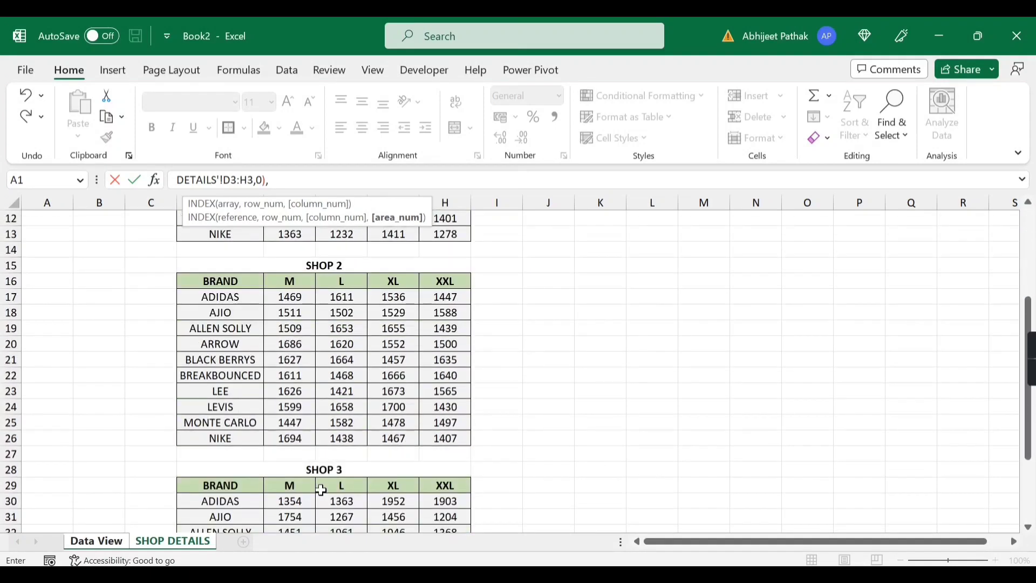
scroll(282, 399, "up", 3)
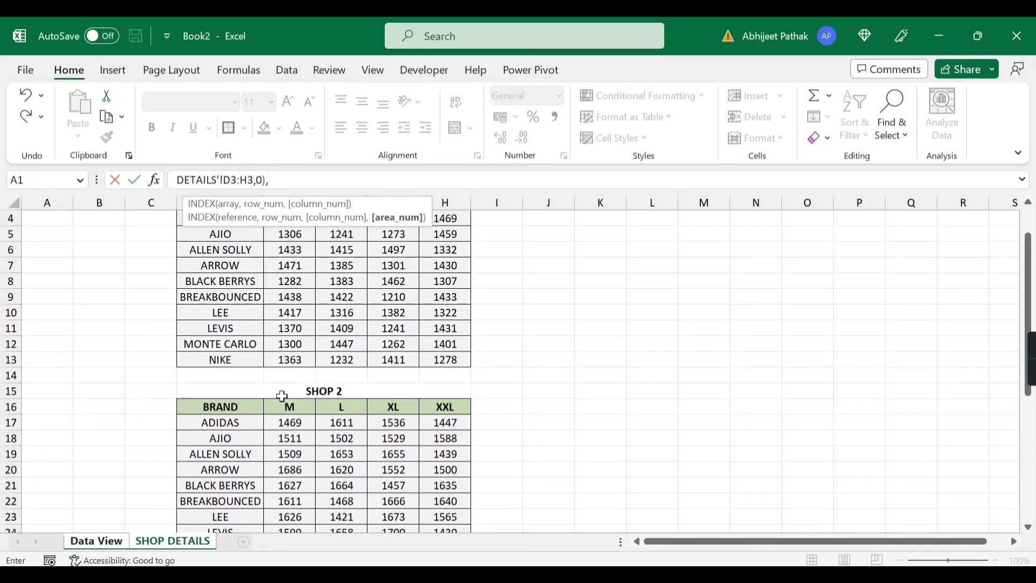
scroll(281, 397, "up", 1)
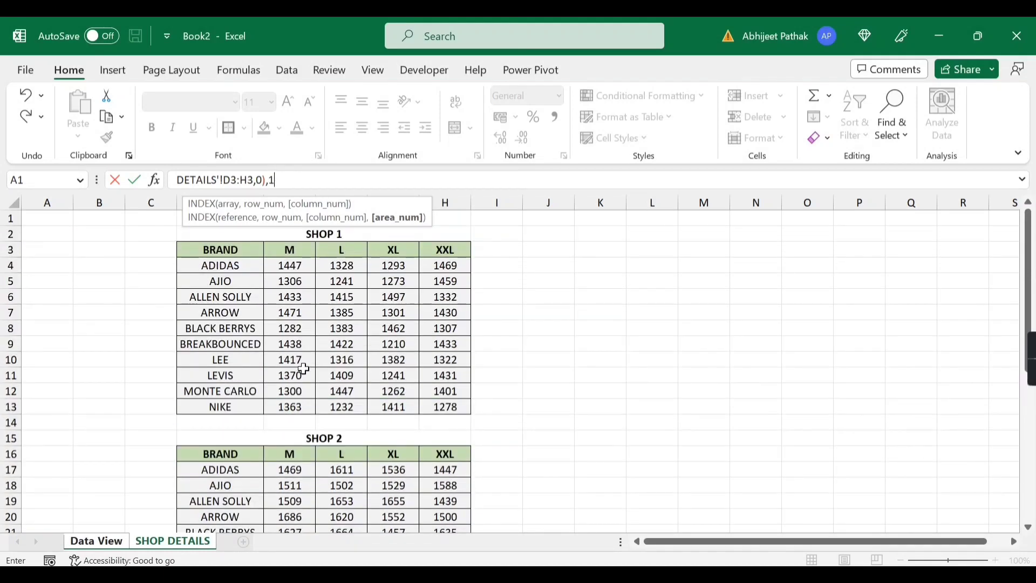
type(")")
key("Return")
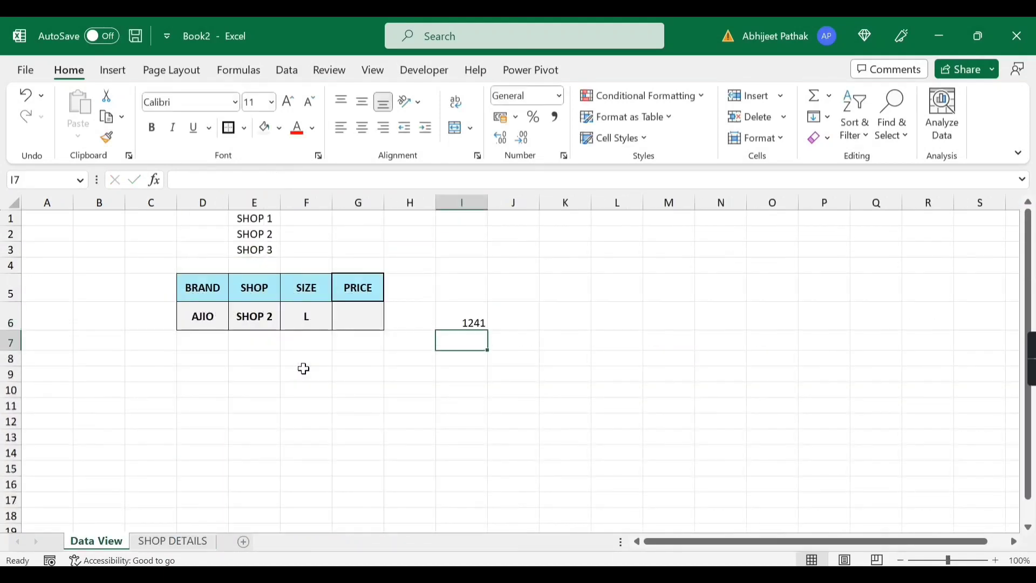
Review the selected brand, shop and size alongside the result and formula in I6
key("Up")
left_click(274, 319)
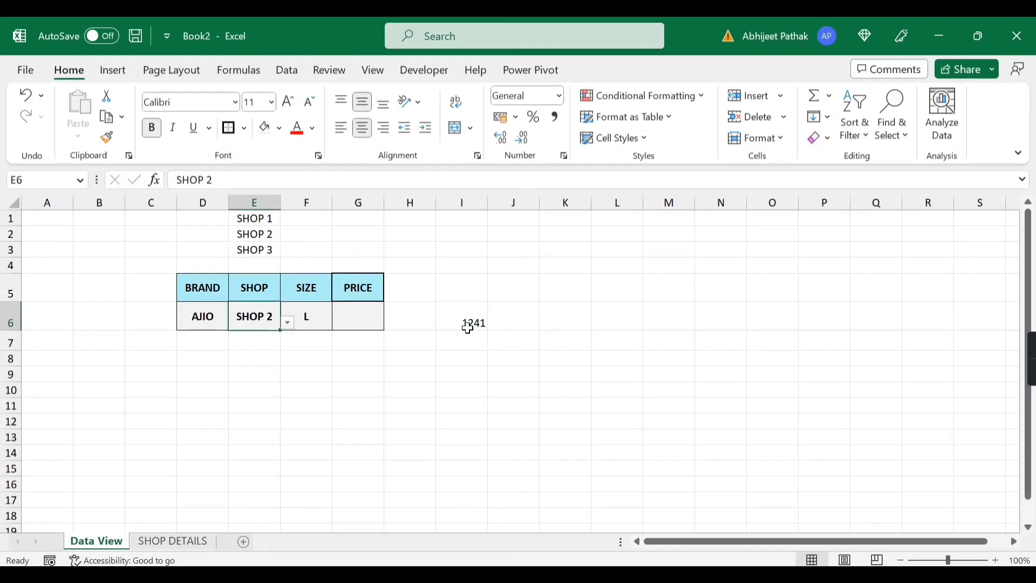
left_click(466, 324)
left_click(255, 320)
left_click(198, 317)
left_click(305, 313)
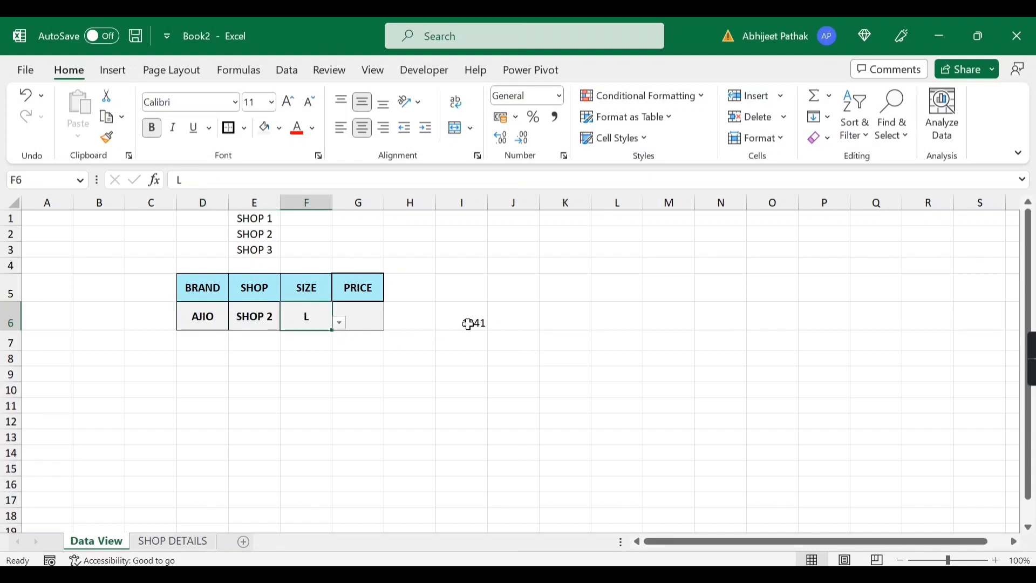
left_click(464, 323)
left_click(995, 180)
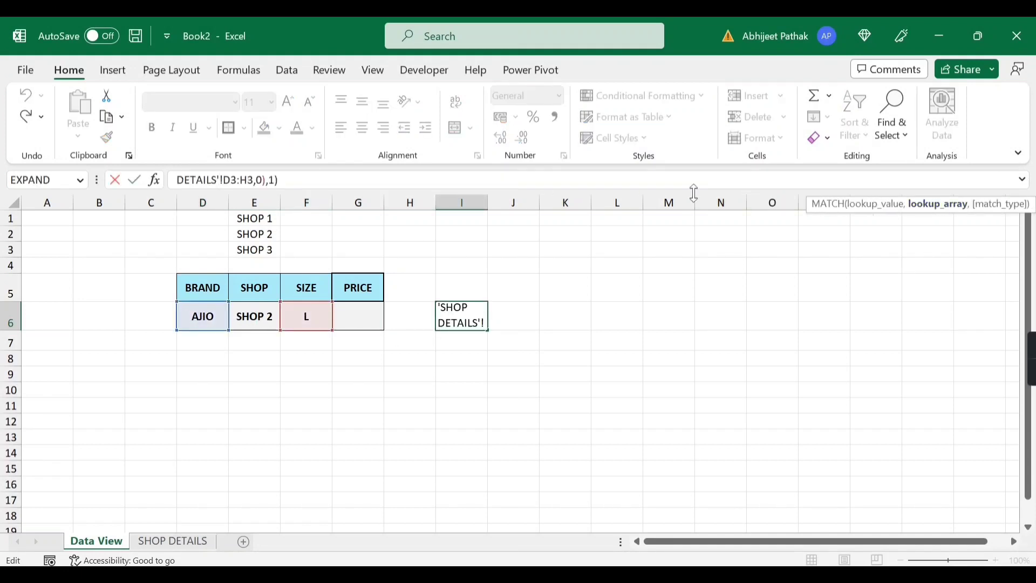
key("Return")
left_click(484, 319)
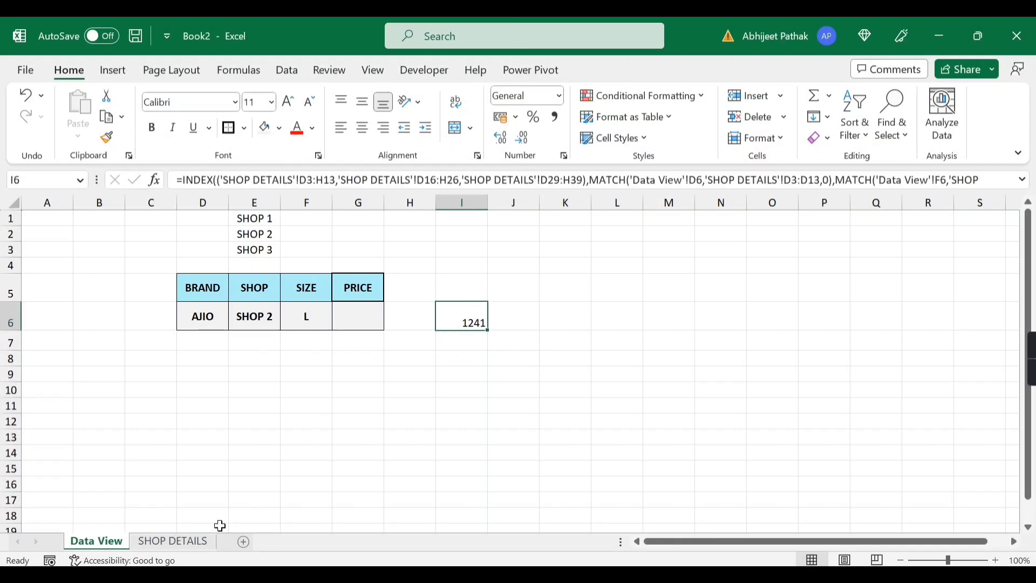
Look up the AJIO price for size L in the SHOP 1 table on the SHOP DETAILS sheet
left_click(186, 541)
scroll(252, 326, "up", 1)
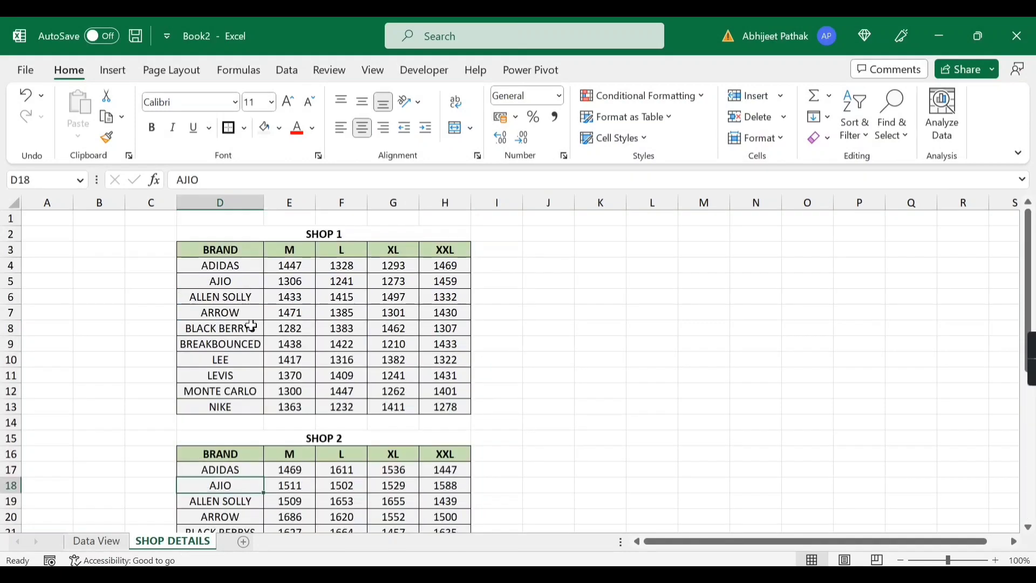
left_click(249, 280)
left_click(345, 280)
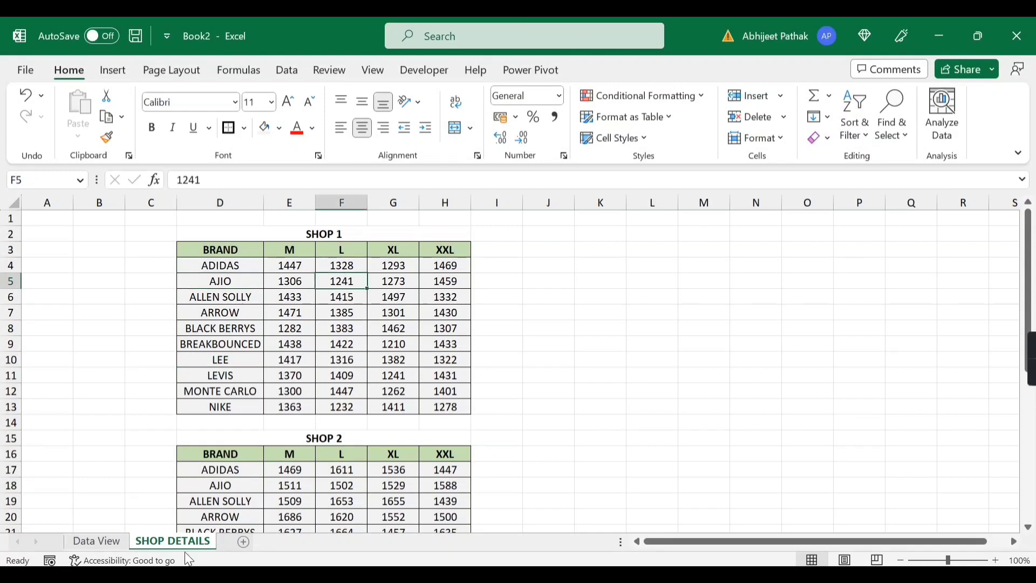
Change the area number in the I6 formula on Data View to 2 for the SHOP 2 table
left_click(96, 541)
left_click(992, 172)
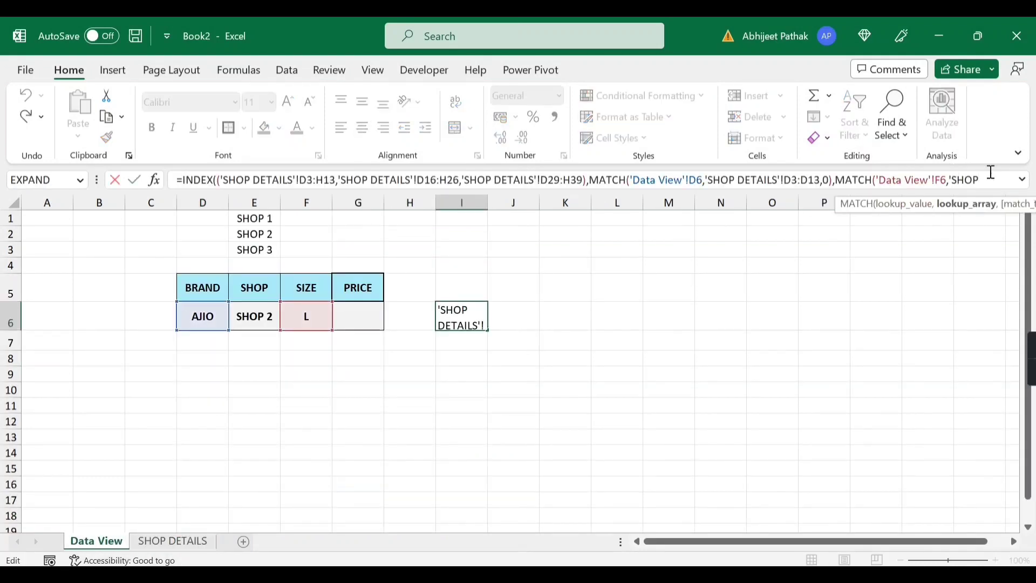
key("Right")
key("Right")
key("Right")
key("Right")
key("Right")
key("Right")
key("Right")
key("Right")
key("Right")
key("Right")
key("Right")
key("Right")
key("Right")
key("Right")
key("Right")
key("Right")
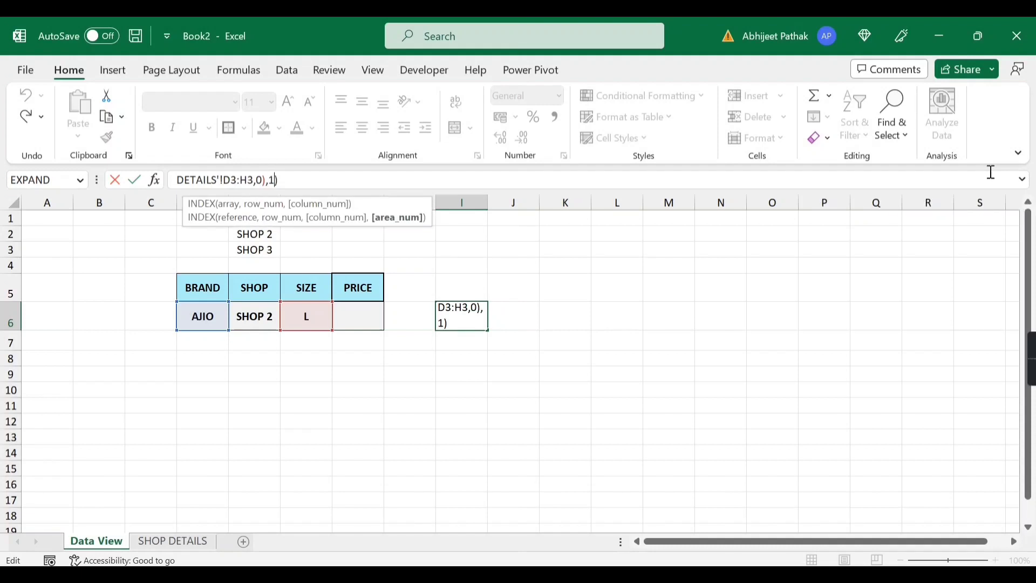
key("BackSpace")
type("2")
key("Return")
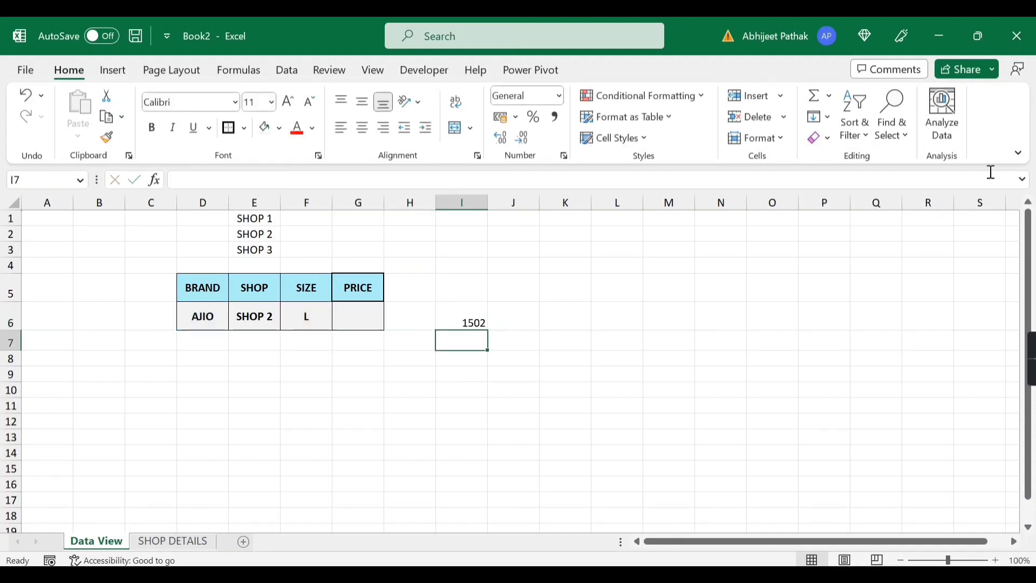
Replace the area number in the I6 formula with a MATCH that looks up E6 in the shop list E1:E3
key("Up")
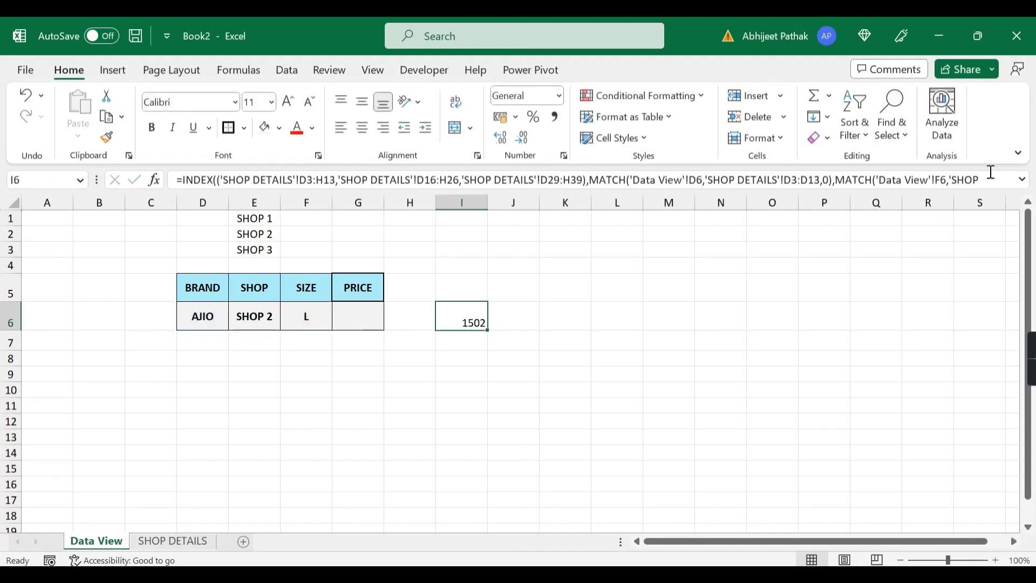
left_click(956, 179)
key("End")
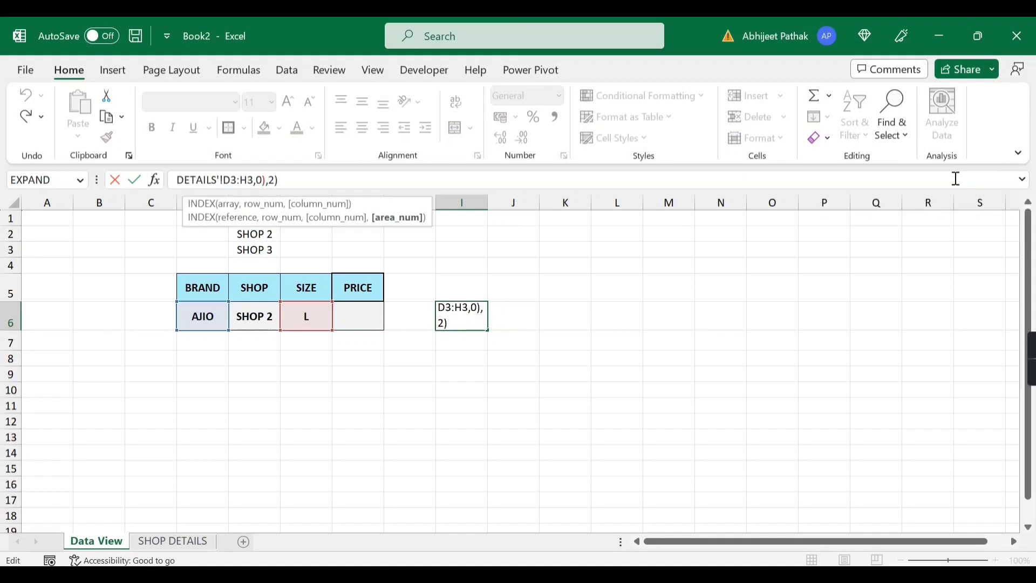
key("Left")
key("BackSpace")
type("MATCH(")
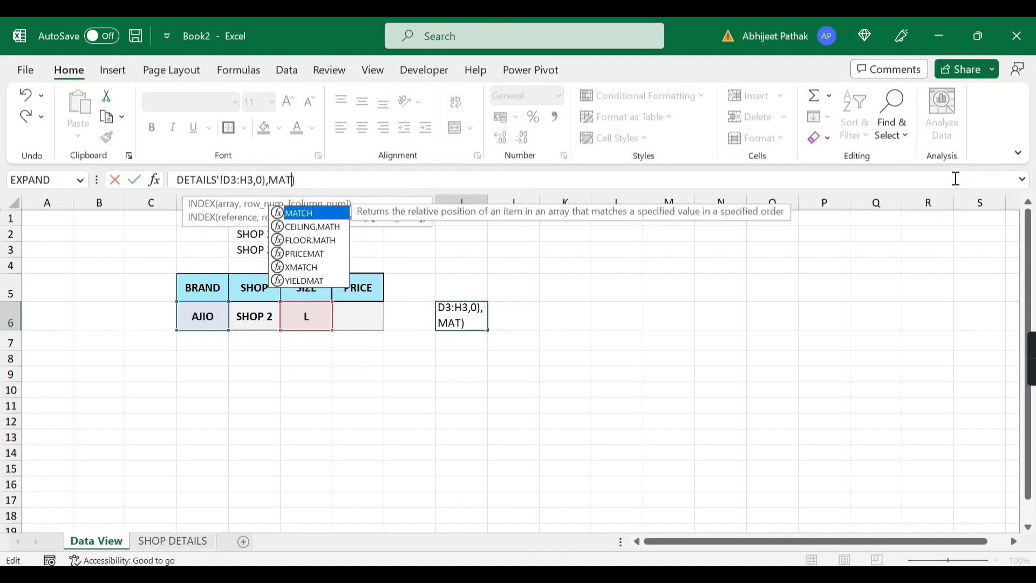
left_click(269, 317)
type(",")
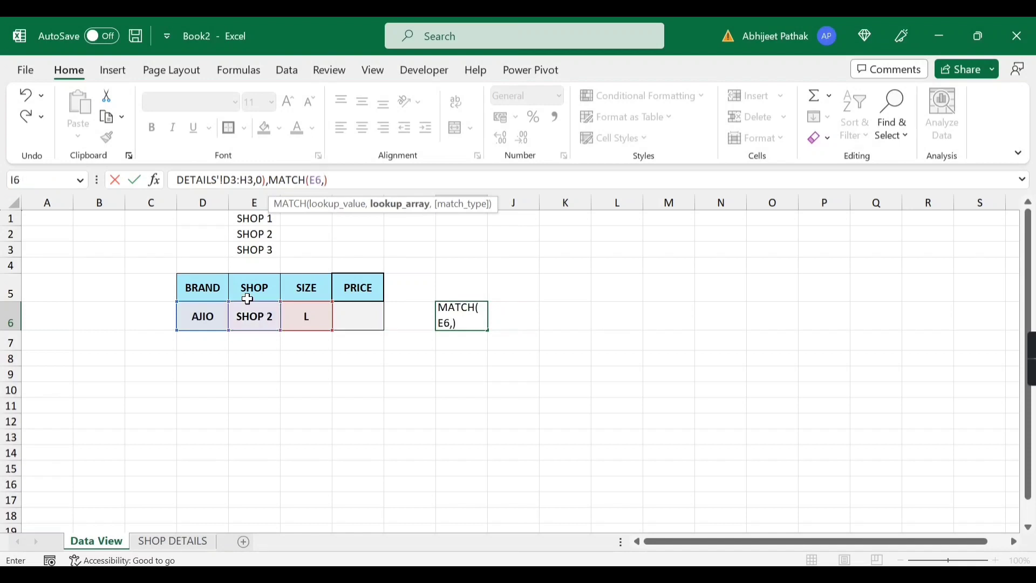
left_click_drag(248, 219, 257, 251)
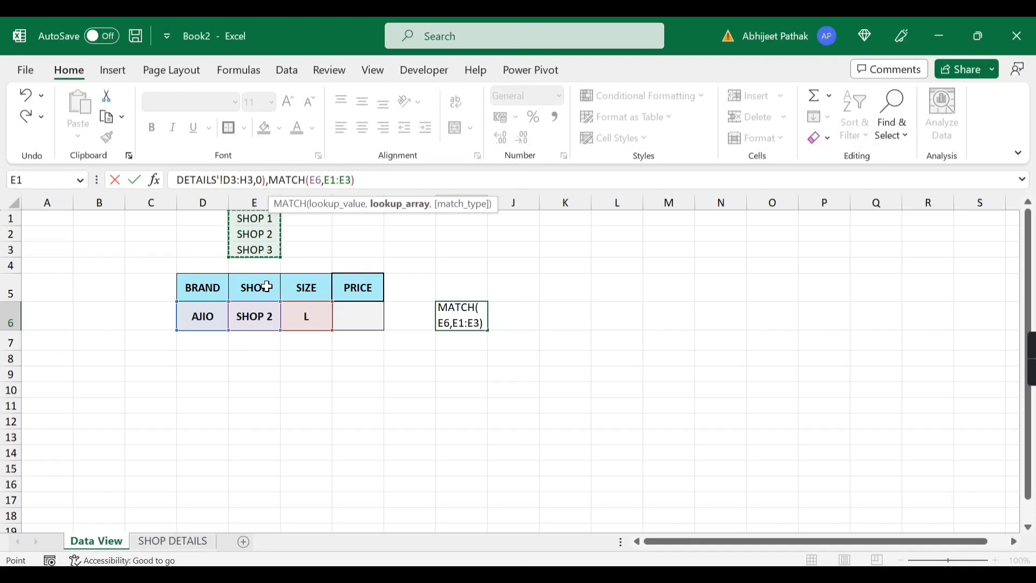
Examine the order of the SHOP 1, SHOP 2 and SHOP 3 tables on the SHOP DETAILS sheet
left_click(191, 540)
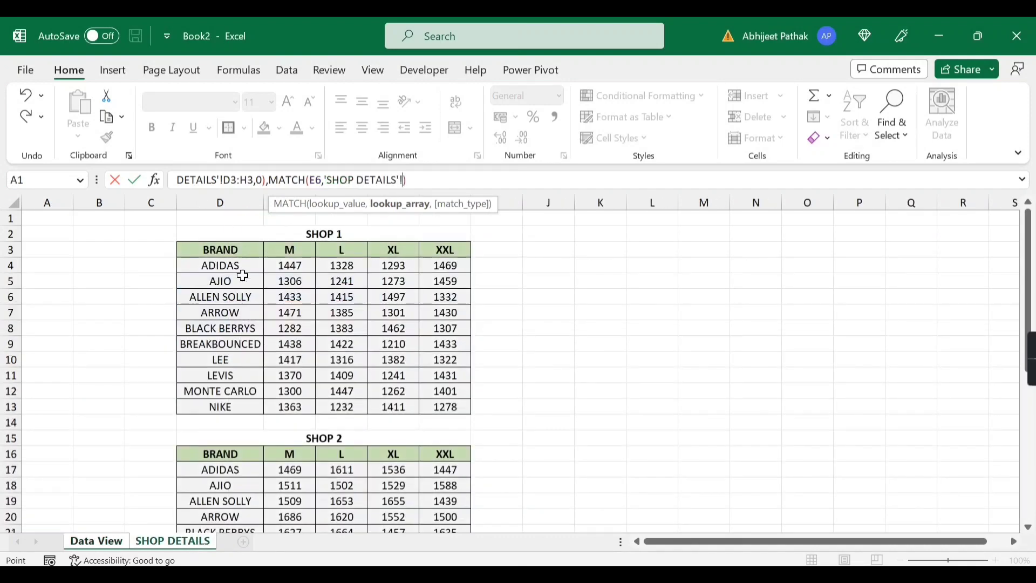
scroll(342, 405, "down", 3)
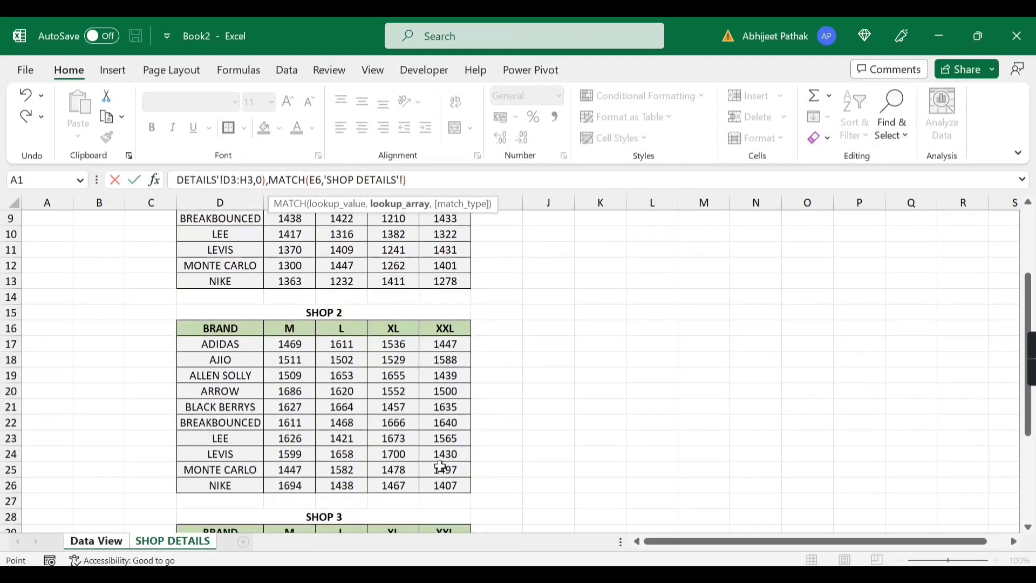
scroll(442, 466, "down", 3)
scroll(287, 422, "down", 1)
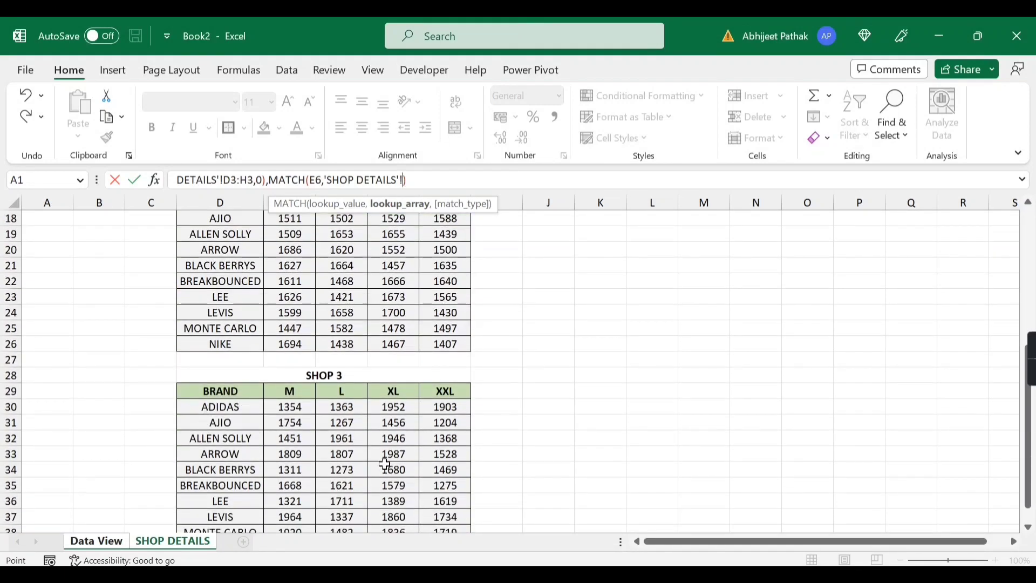
scroll(385, 464, "up", 4)
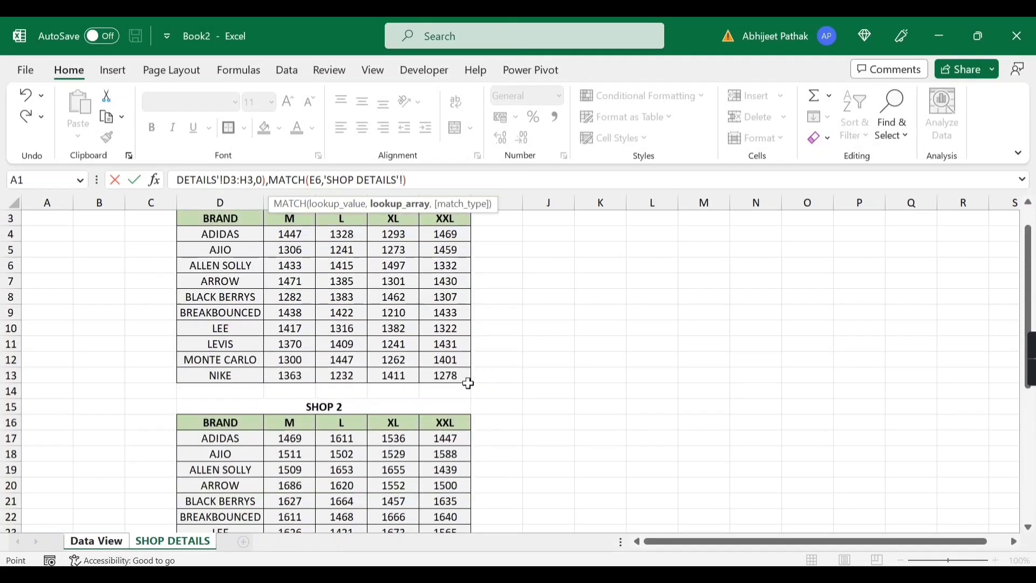
scroll(455, 369, "down", 1)
scroll(455, 369, "down", 2)
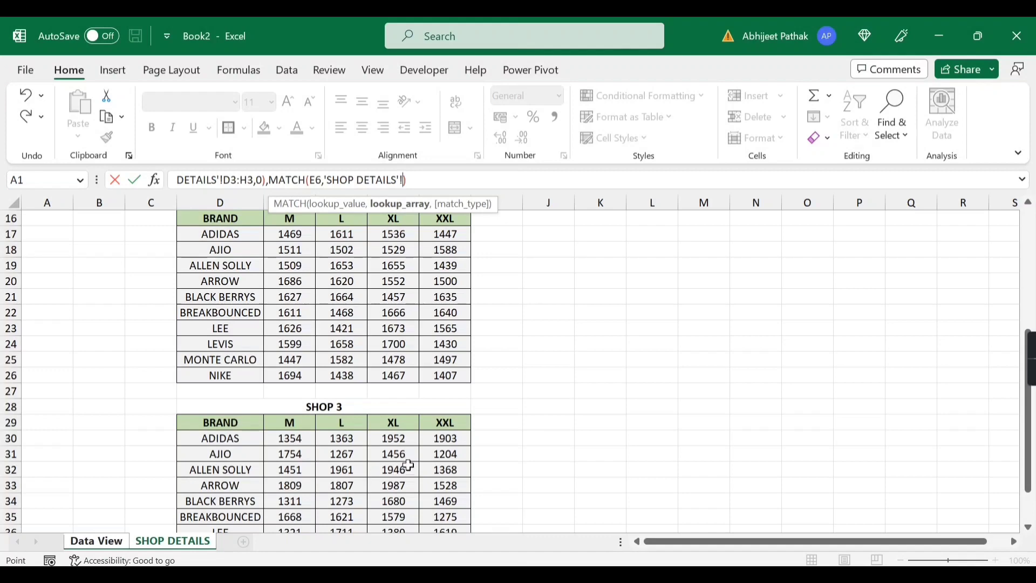
scroll(381, 446, "down", 1)
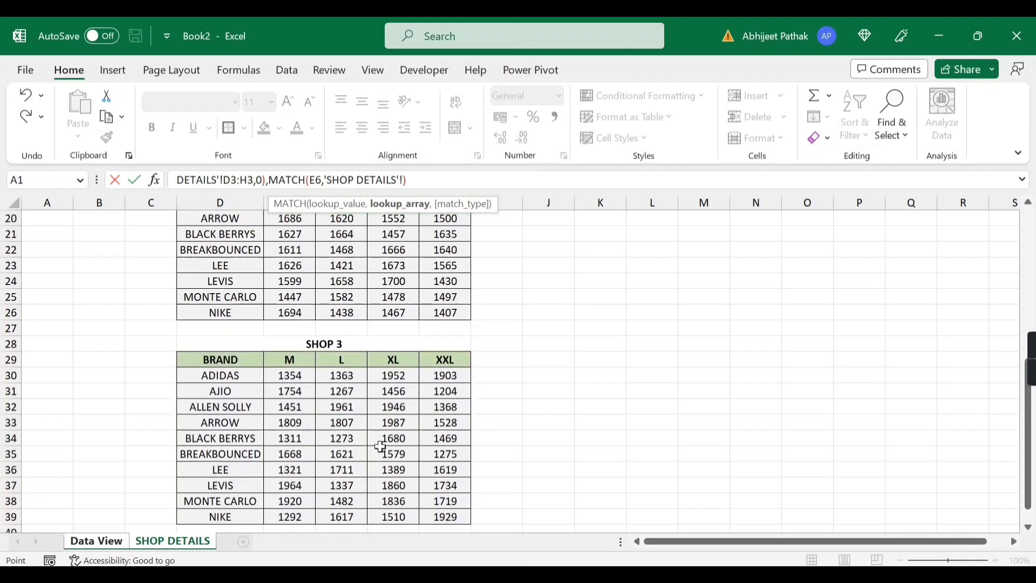
Return to the Data View sheet and clear the lookup array reference after E6 in the area-number MATCH
left_click(89, 542)
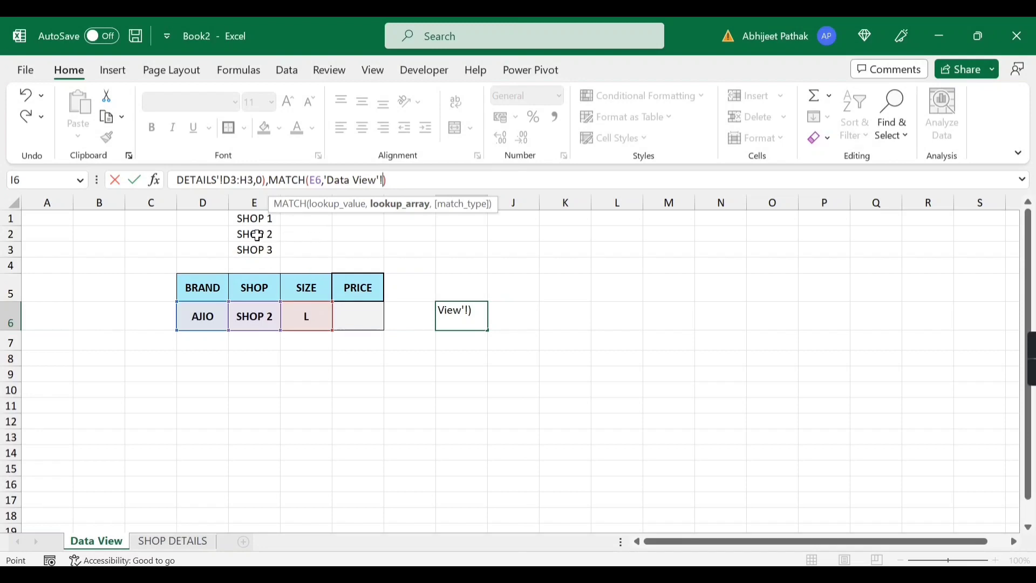
key("BackSpace")
key("BackSpace")
key("BackSpace")
key("BackSpace")
key("BackSpace")
key("BackSpace")
key("BackSpace")
key("BackSpace")
key("BackSpace")
key("BackSpace")
key("BackSpace")
key("BackSpace")
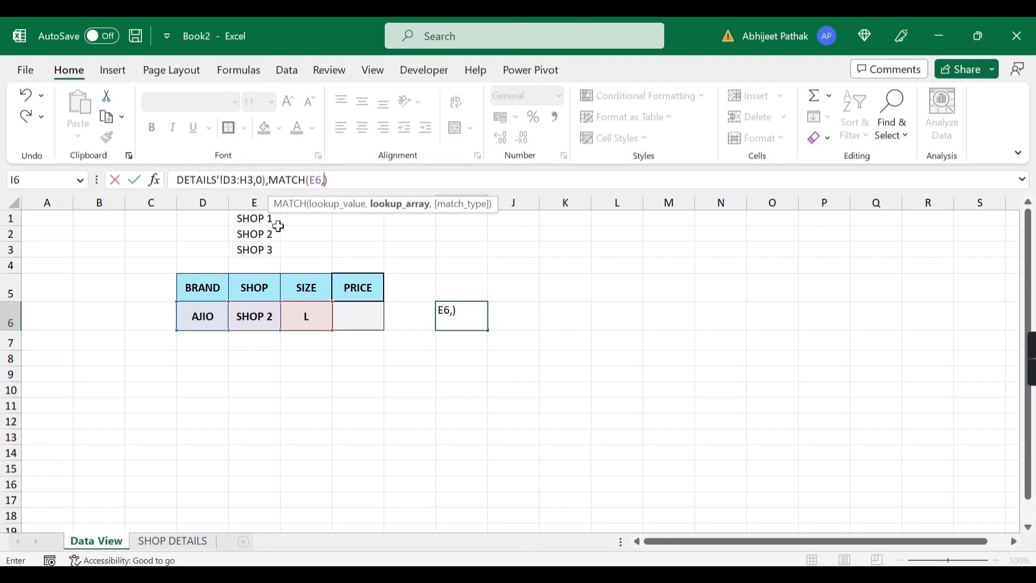
Complete the area-number MATCH in the I6 formula with the lookup array E1:E3 on Data View and match type 0
left_click_drag(258, 220, 261, 252)
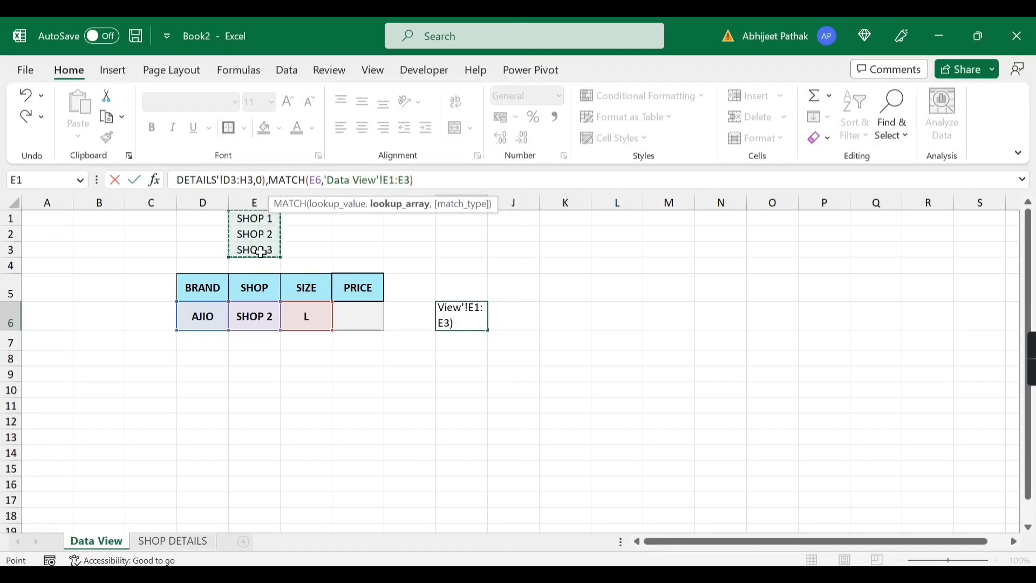
type(",0)")
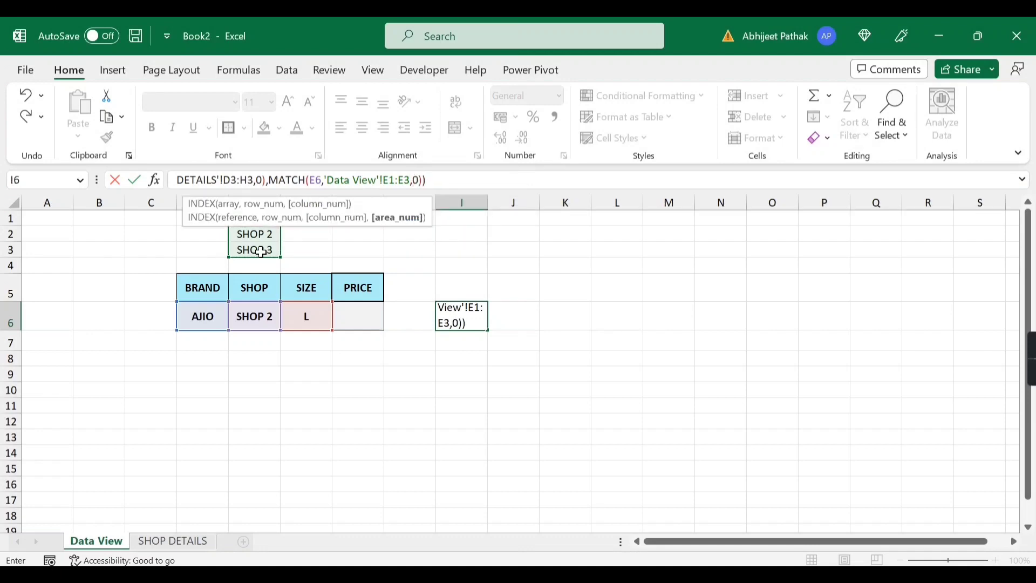
key("Return")
key("Up")
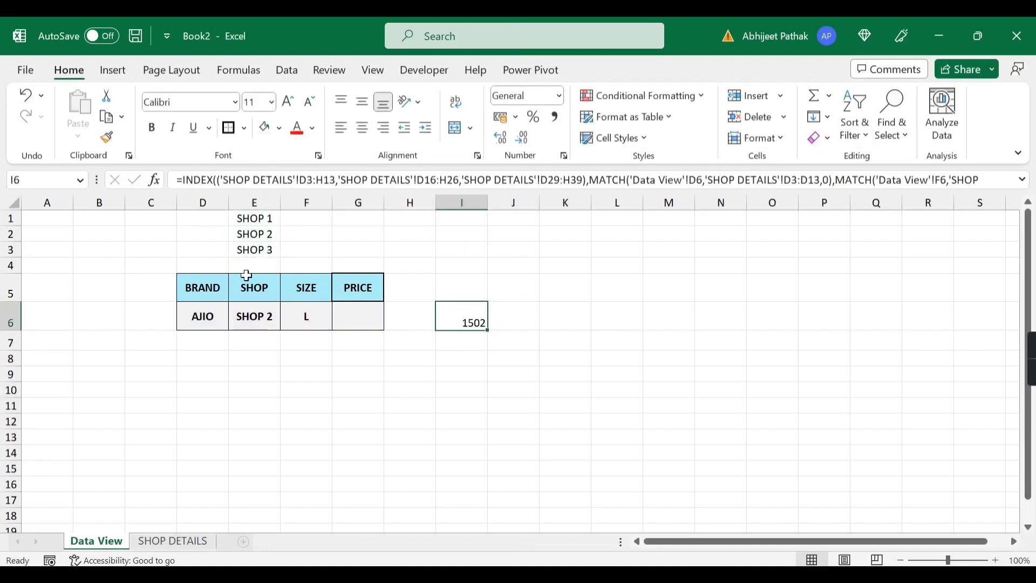
Test the formula by switching the shop in E6 to SHOP 1 and after that to SHOP 3
left_click(252, 323)
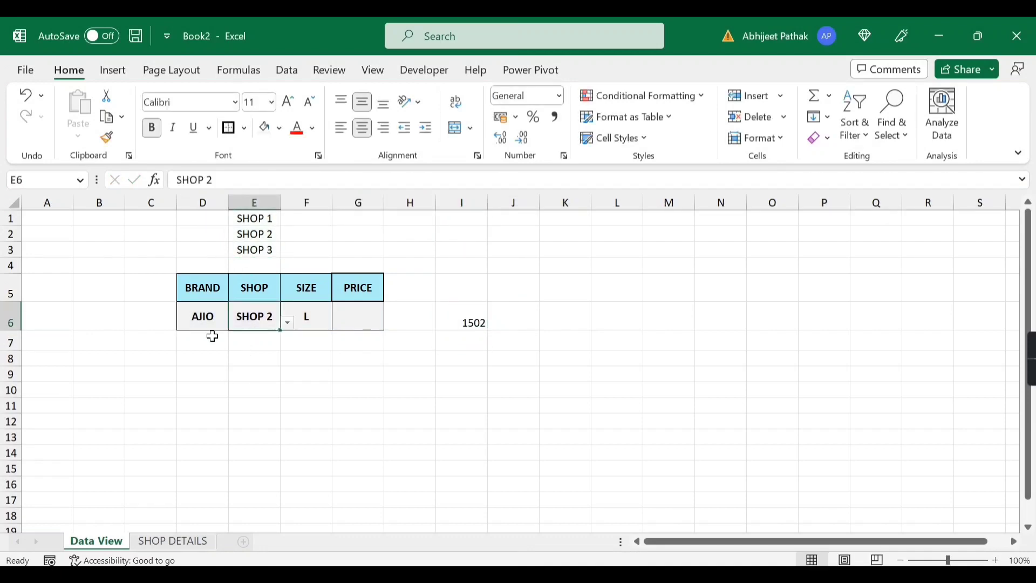
left_click(288, 322)
left_click(281, 345)
left_click(287, 323)
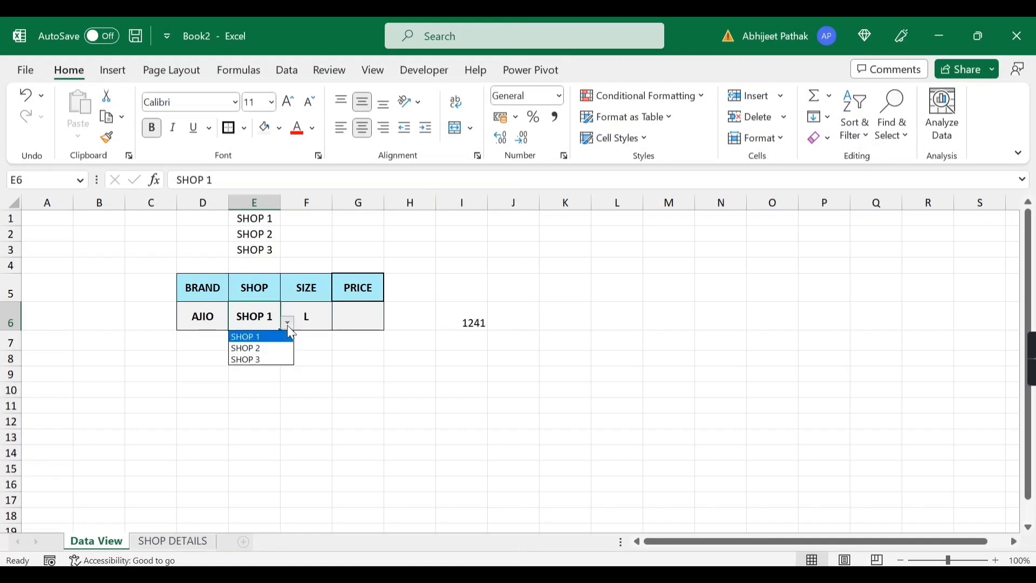
left_click(261, 360)
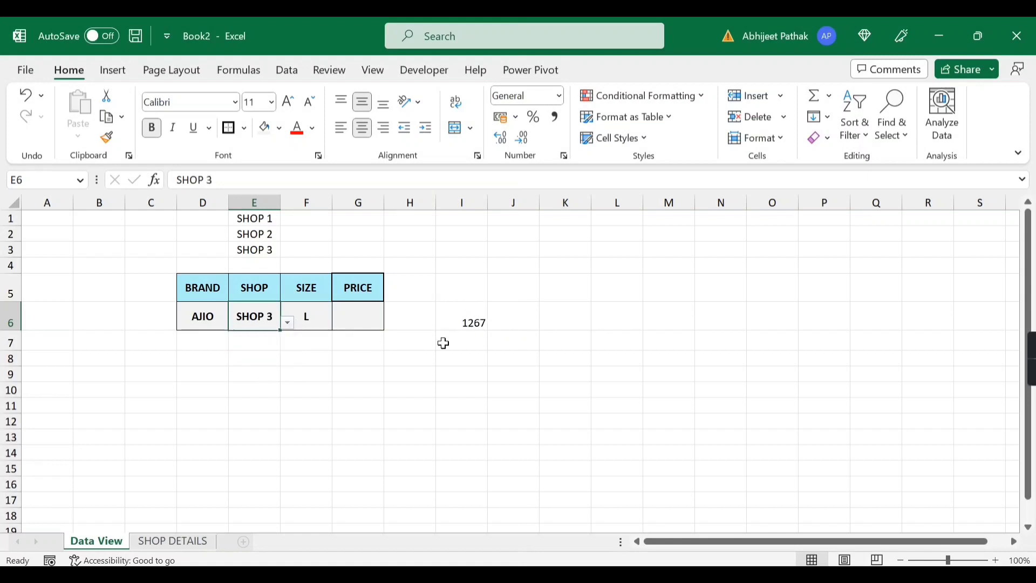
Set the brand in D6 to LEE
left_click(219, 322)
left_click(237, 324)
left_click(192, 390)
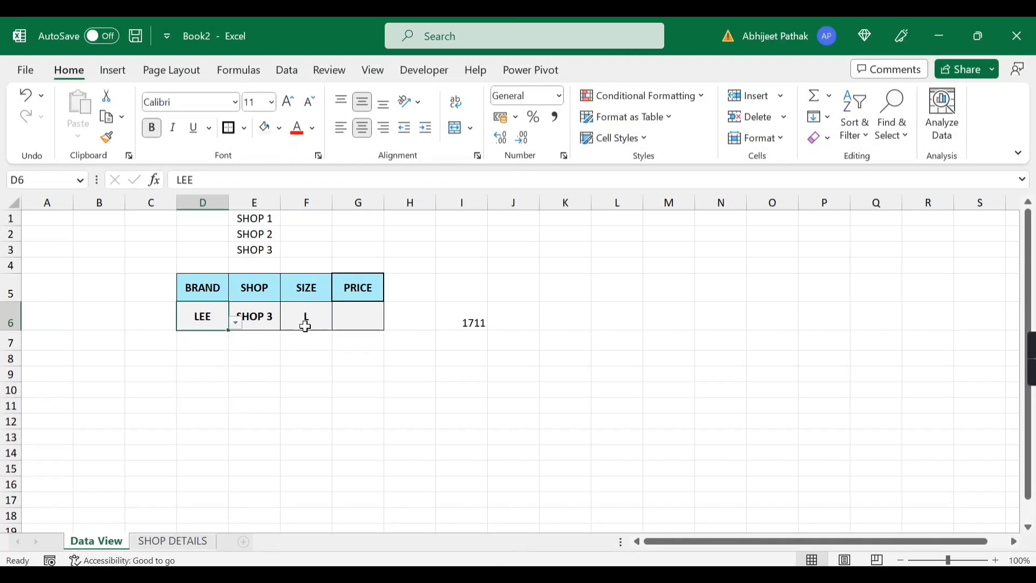
left_click(316, 320)
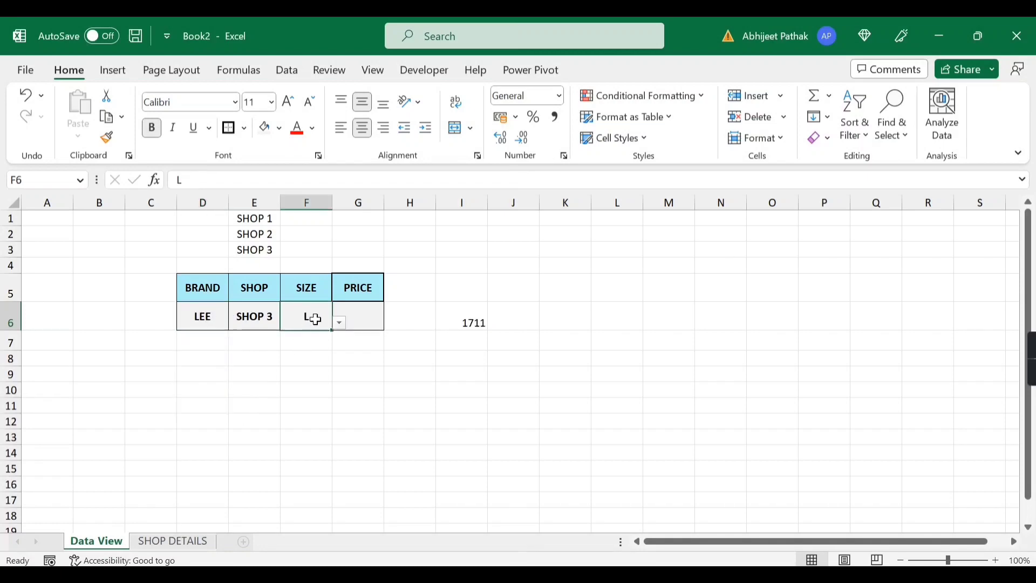
Check the size L price for LEE in the SHOP 3 table on SHOP DETAILS and return to Data View
left_click(167, 542)
scroll(272, 438, "down", 4)
scroll(277, 421, "up", 3)
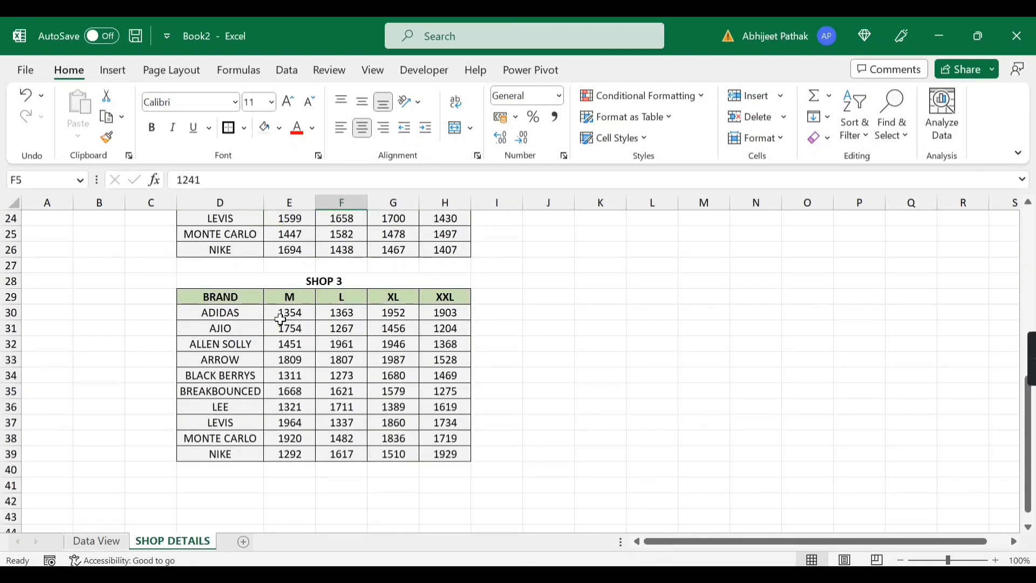
left_click(224, 407)
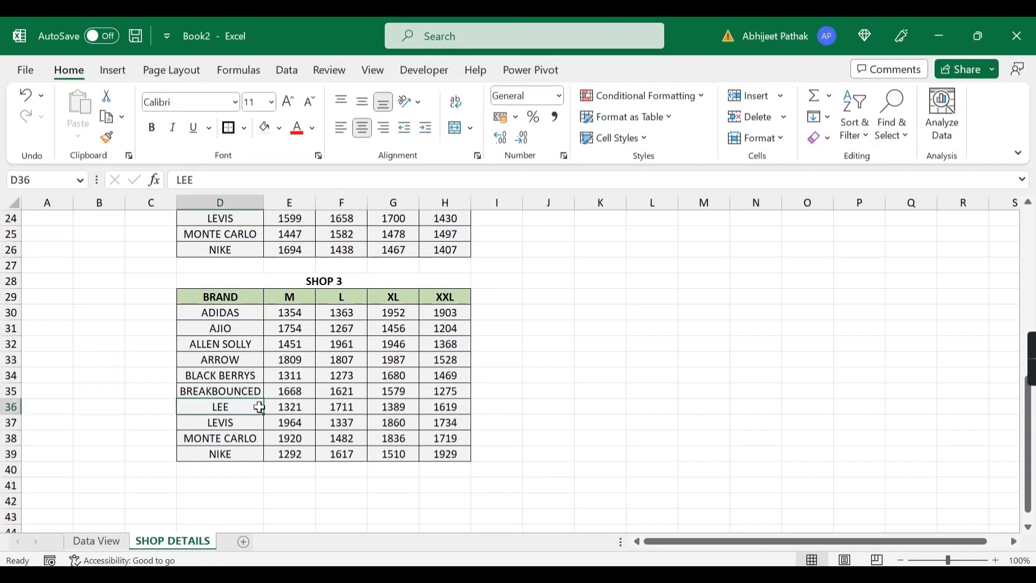
left_click(343, 408)
left_click(96, 542)
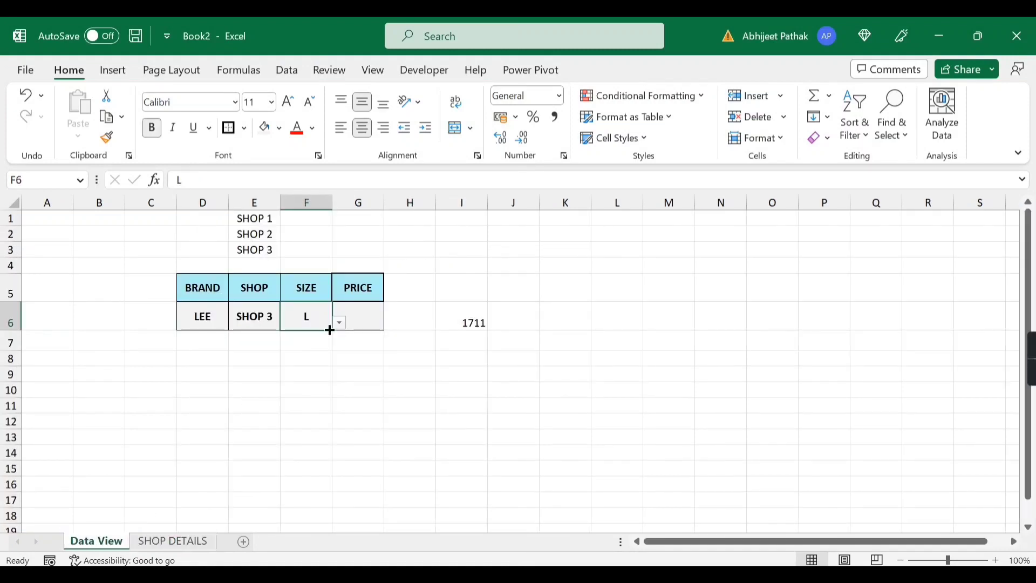
Set the size in F6 to XL, checking it against LEE's XL price in the SHOP 3 table on SHOP DETAILS
left_click(339, 323)
left_click(323, 359)
left_click(182, 540)
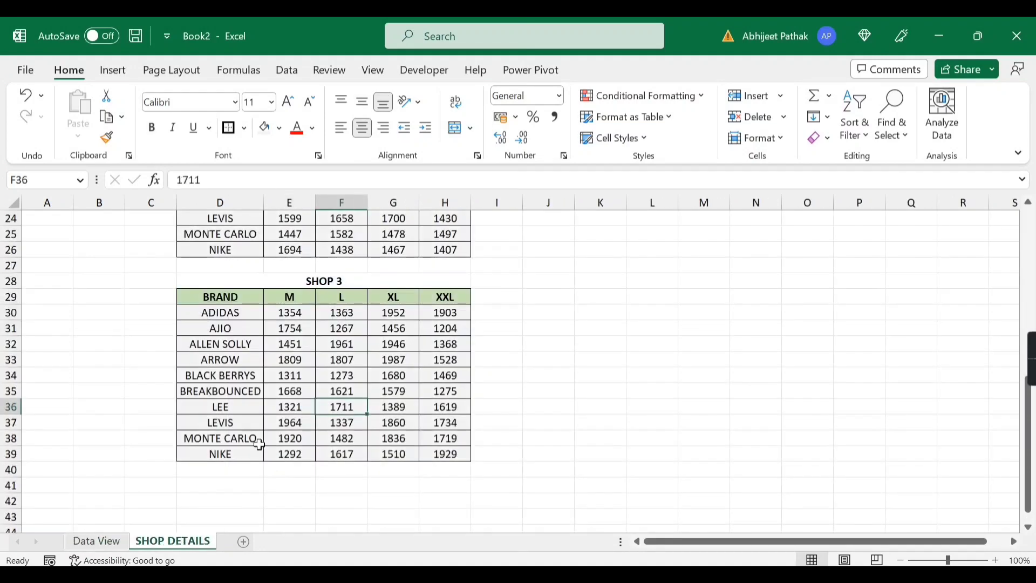
left_click(239, 409)
left_click(394, 407)
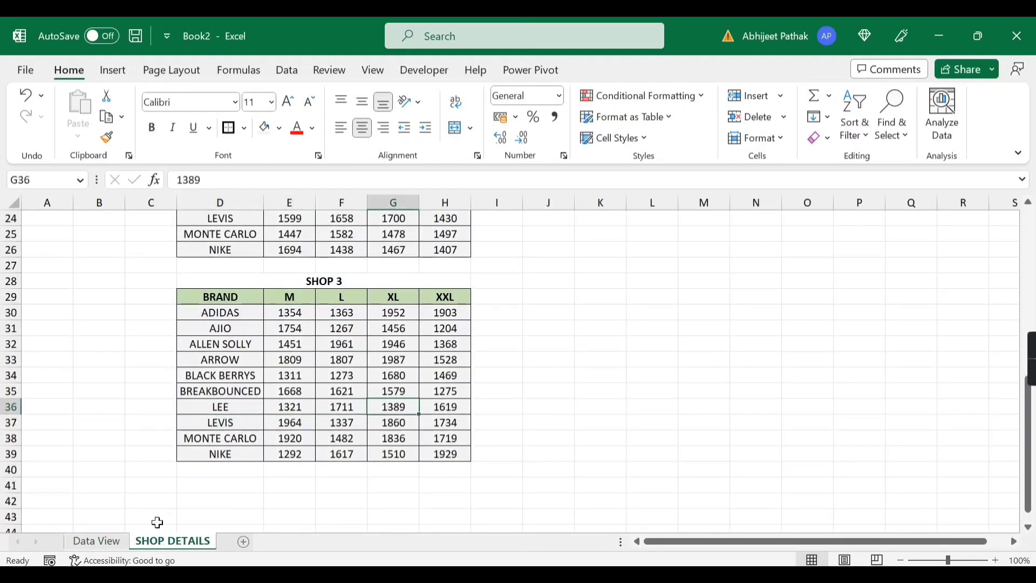
left_click(96, 542)
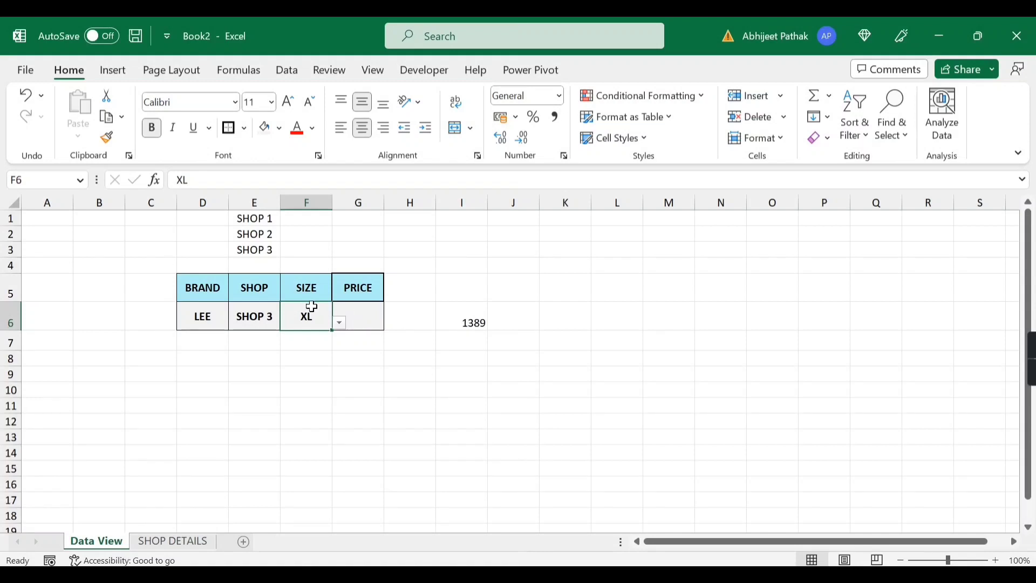